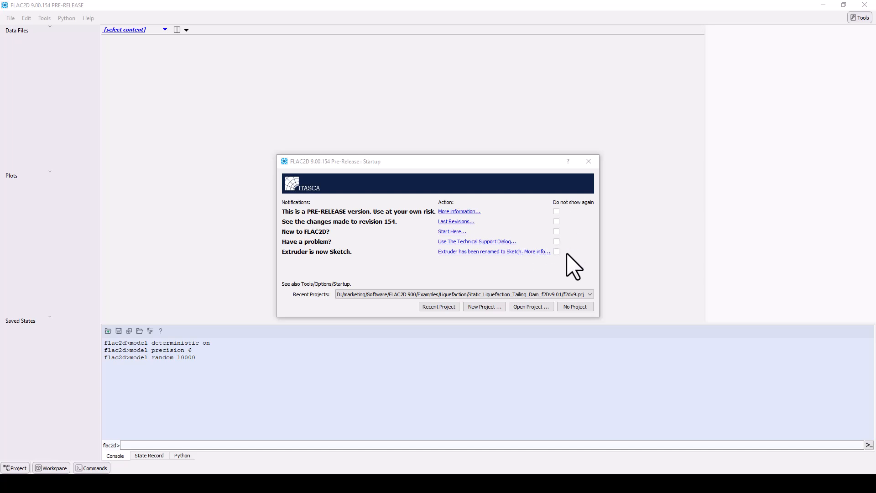
Step: Check the recent projects and start the session without loading a project
click(589, 294)
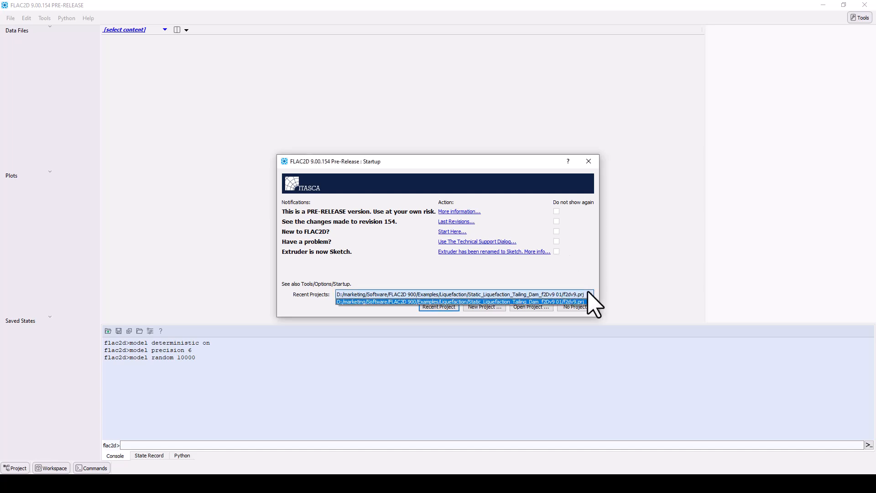
click(588, 300)
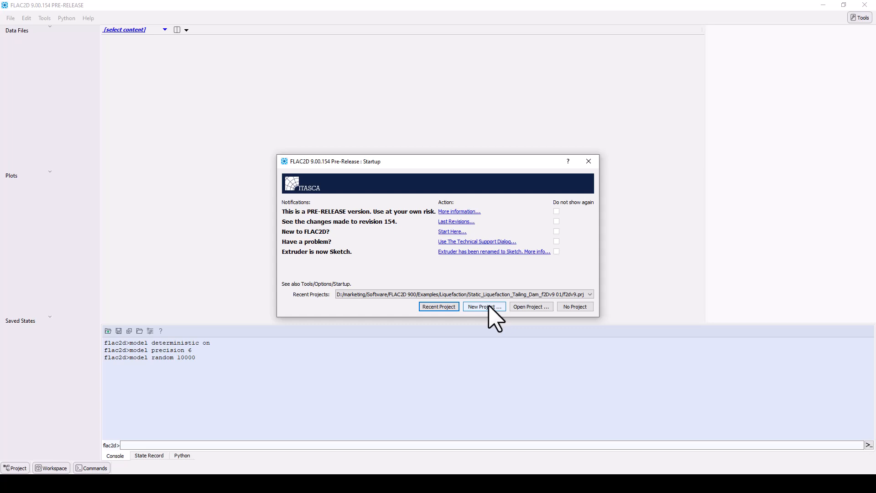
click(582, 309)
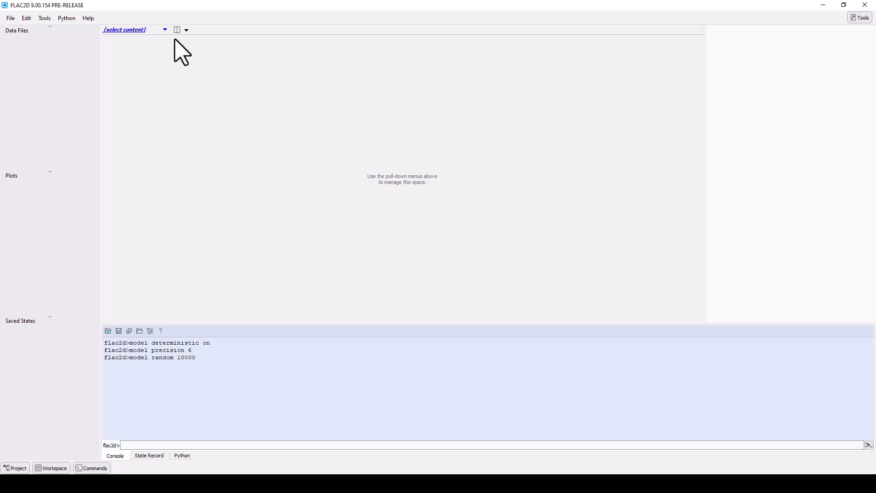
click(166, 30)
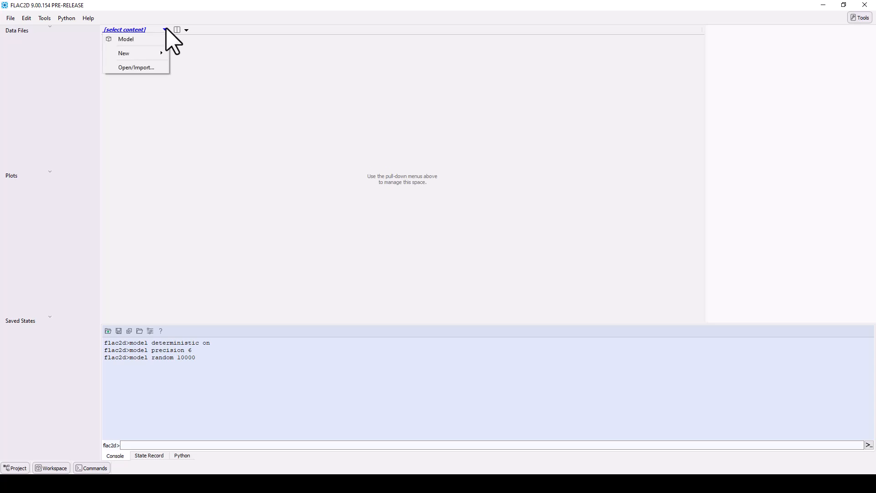
mouse_move(160, 52)
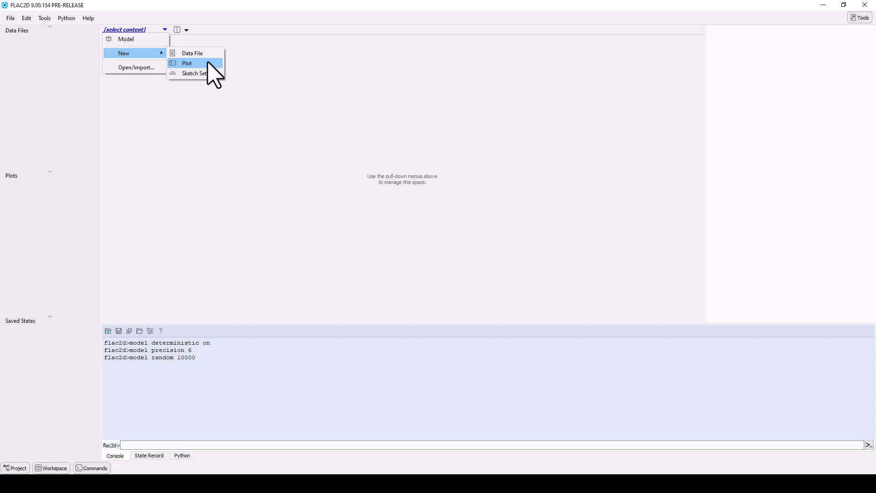
click(243, 56)
Step: Split the workspace to the left, and split the resulting left pane above
click(186, 30)
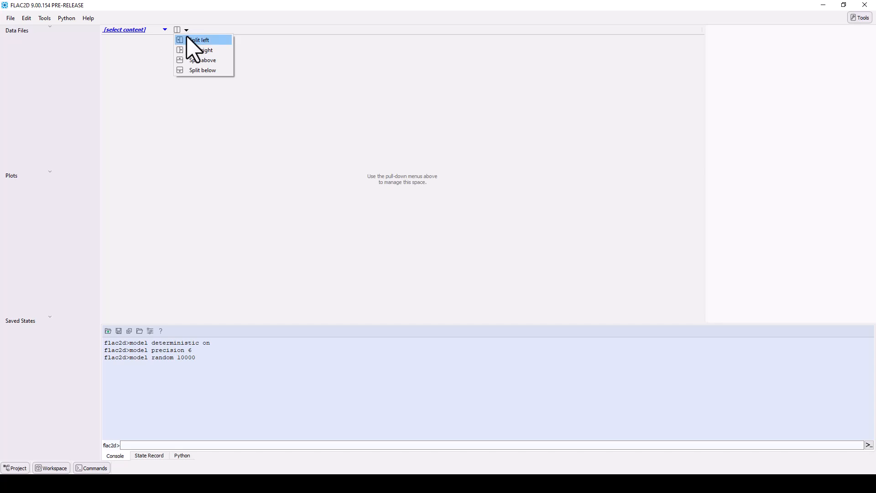
click(187, 40)
click(186, 30)
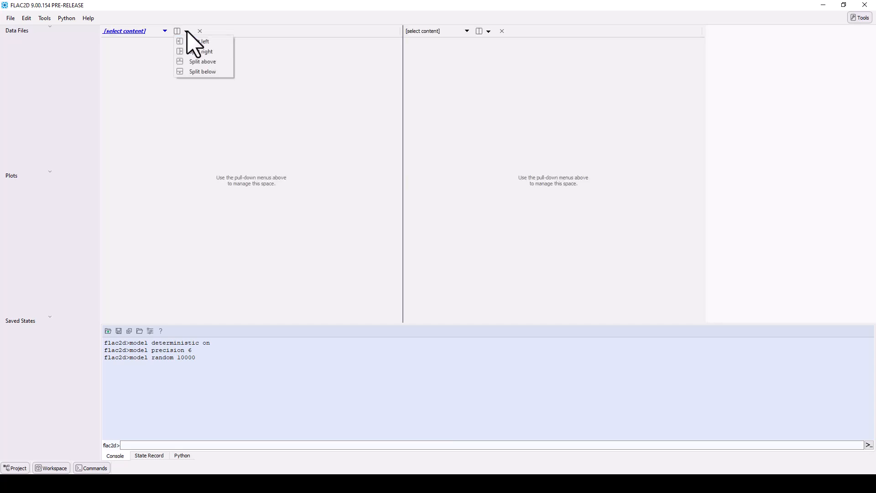
click(192, 60)
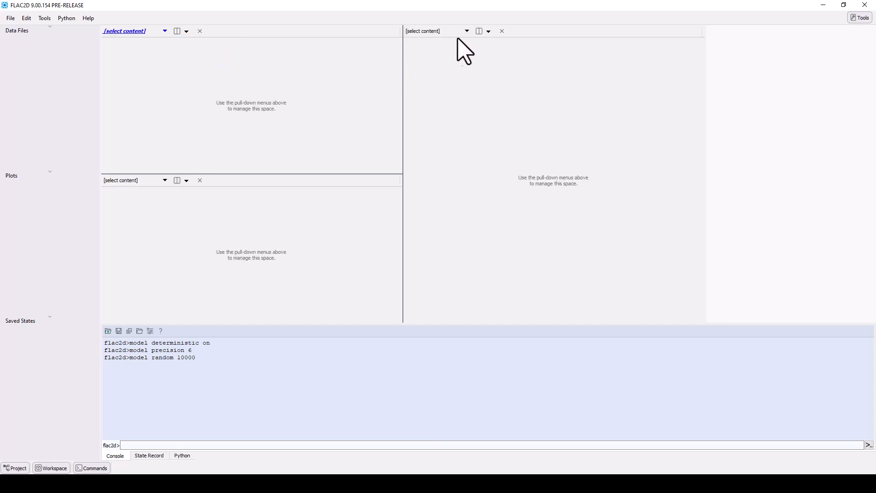
Step: Divide the right workspace pane side by side, and split its left half below twice
click(489, 31)
click(500, 51)
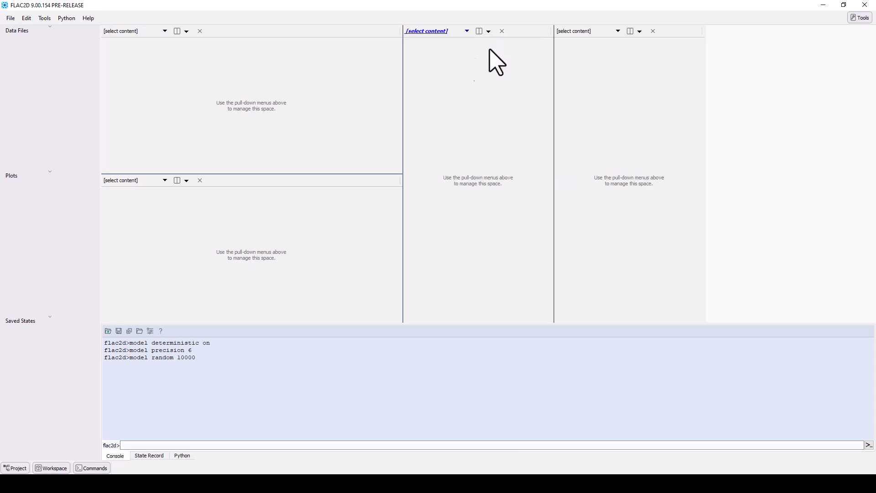
click(489, 31)
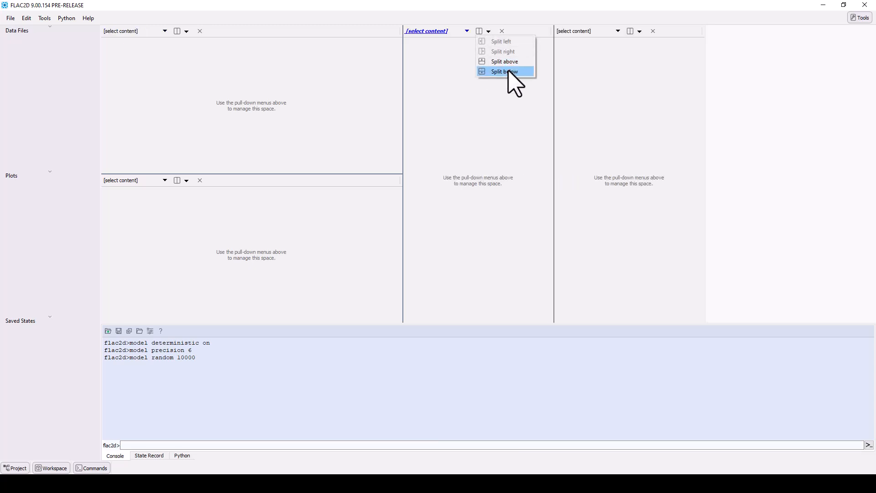
click(510, 72)
click(489, 181)
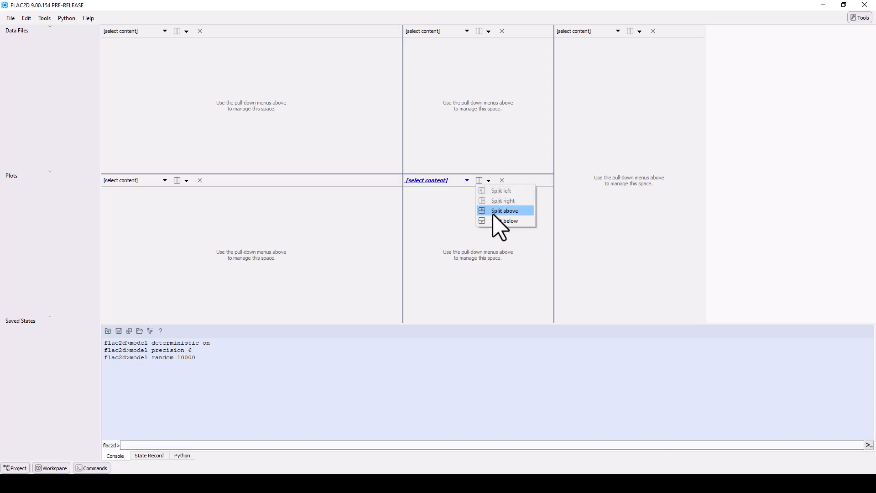
click(499, 221)
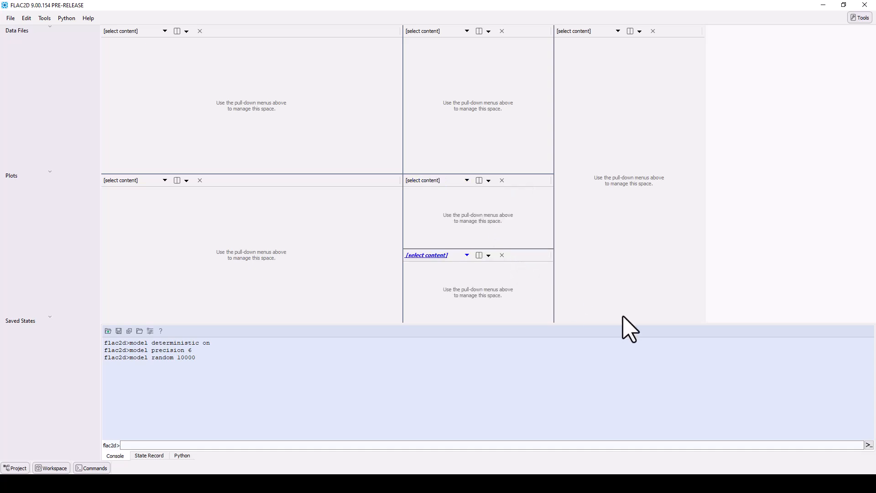
Step: Close the extra workspace panes one by one until a single empty pane remains
click(502, 255)
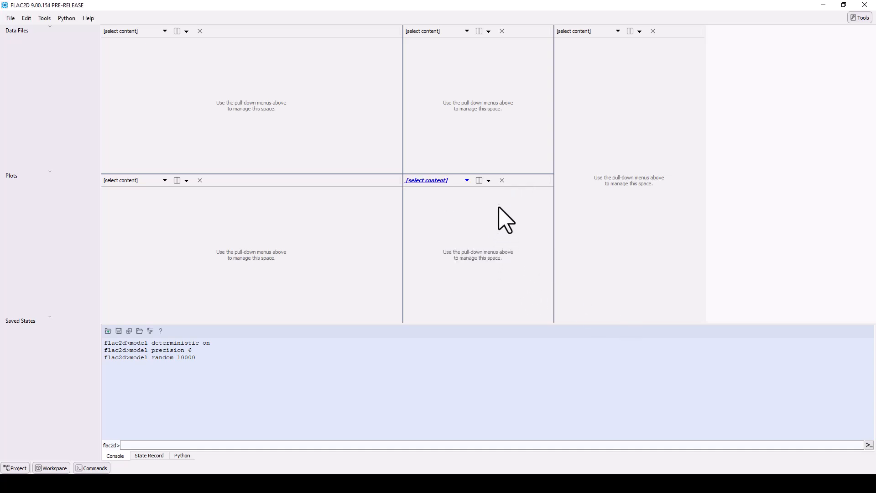
click(502, 180)
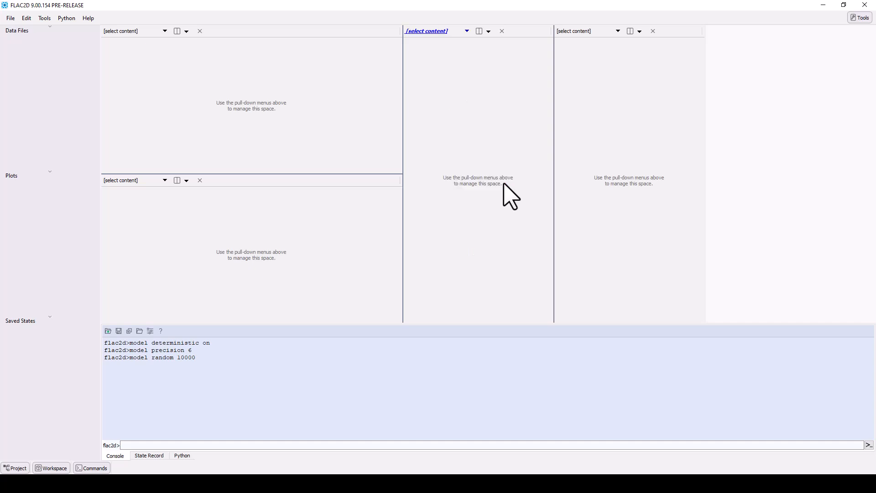
click(502, 31)
click(501, 31)
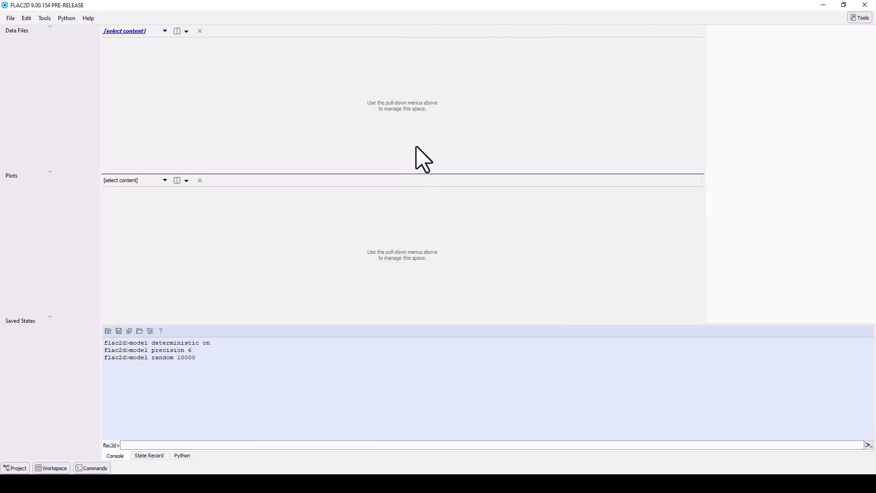
click(201, 182)
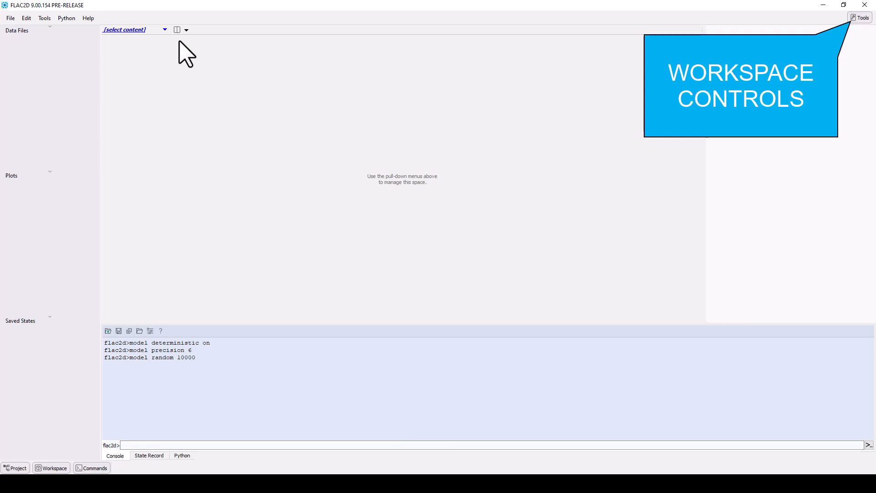
Step: Open the help documentation and show it in the external web browser
click(89, 18)
click(89, 28)
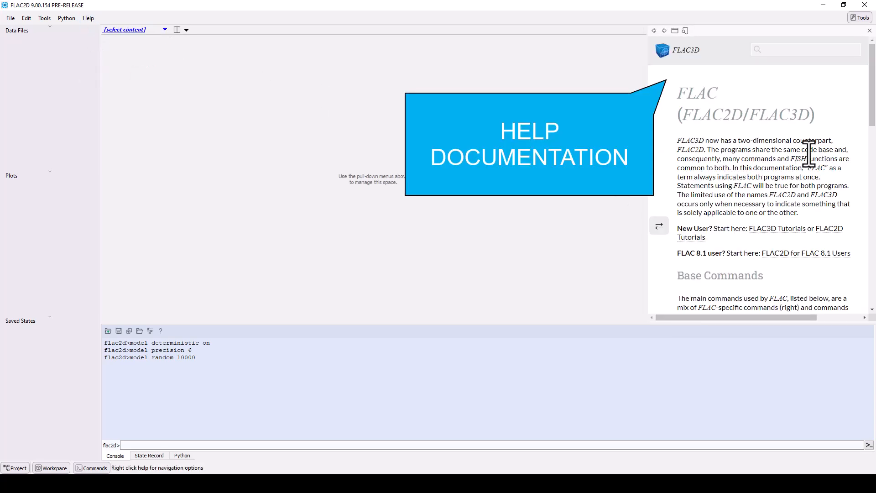
click(676, 33)
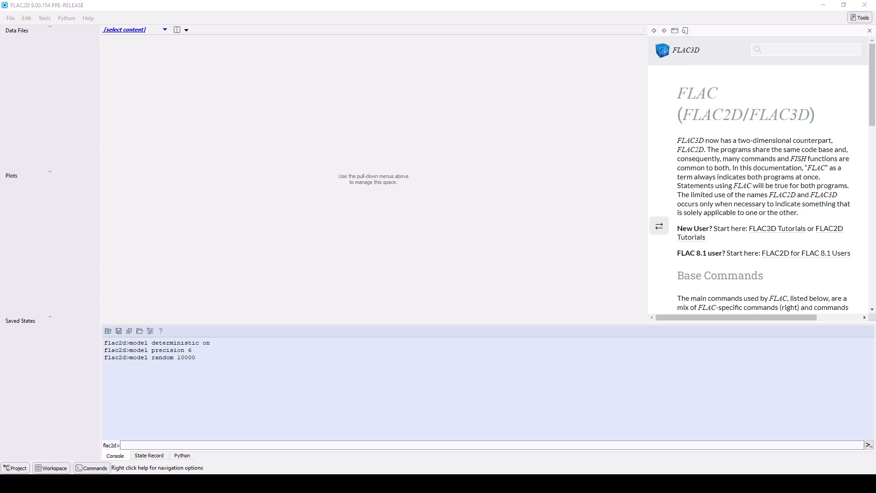
drag(554, 166, 290, 5)
Step: Expand FLAC (FLAC2D/FLAC3D), FLAC Modeling, FLAC2D Examples and Example Applications in the documentation contents
click(10, 95)
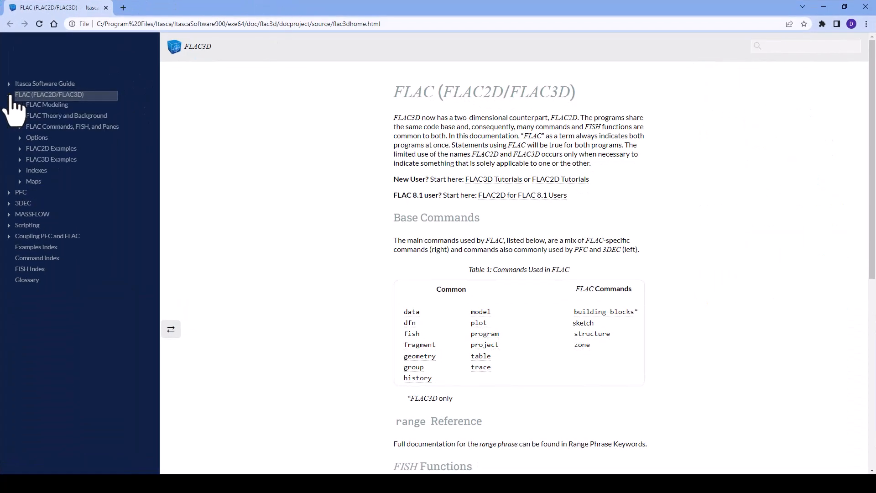
click(19, 105)
click(20, 192)
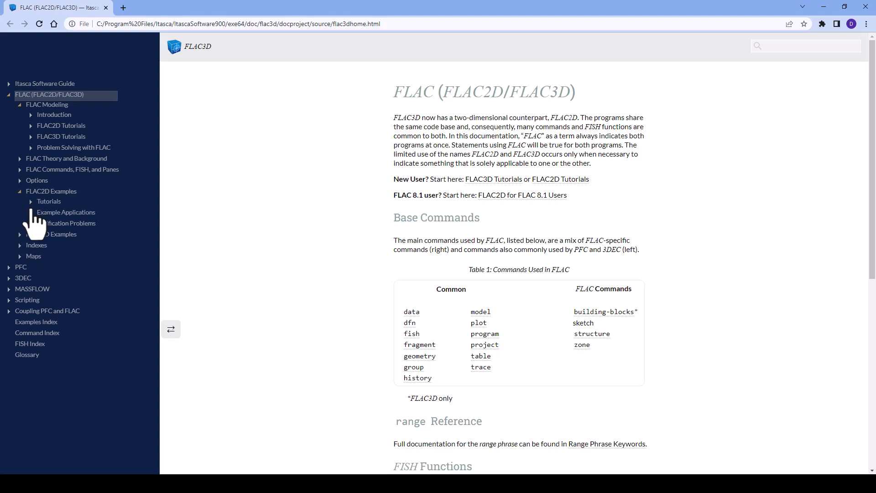
click(31, 212)
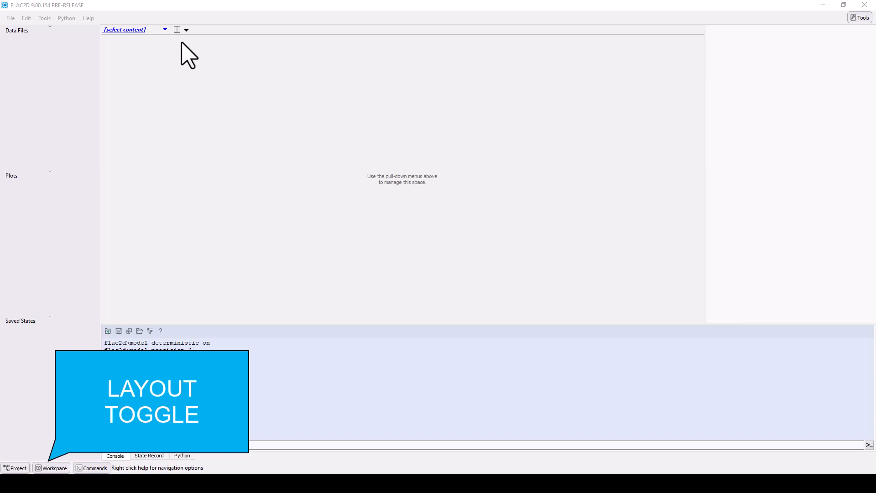
Step: Return to FLAC2D and toggle the Project, Workspace and Commands areas off and on one after another
click(22, 467)
click(22, 469)
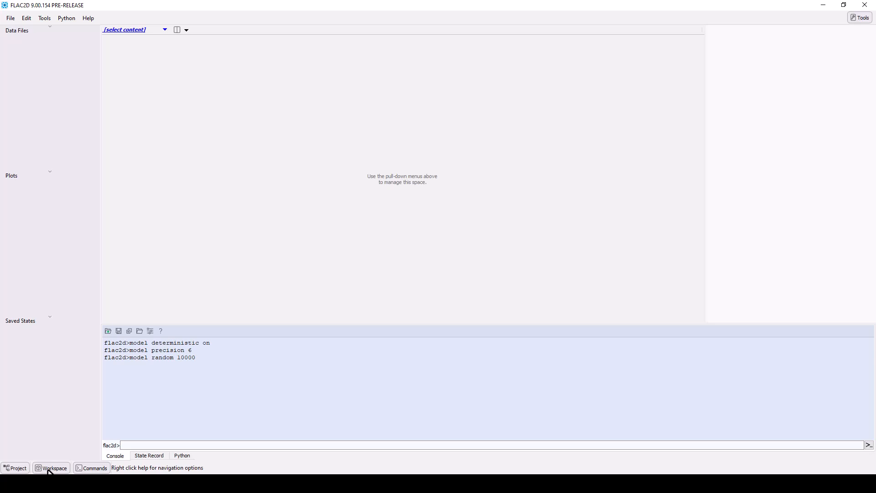
click(49, 469)
click(50, 470)
click(86, 469)
click(91, 468)
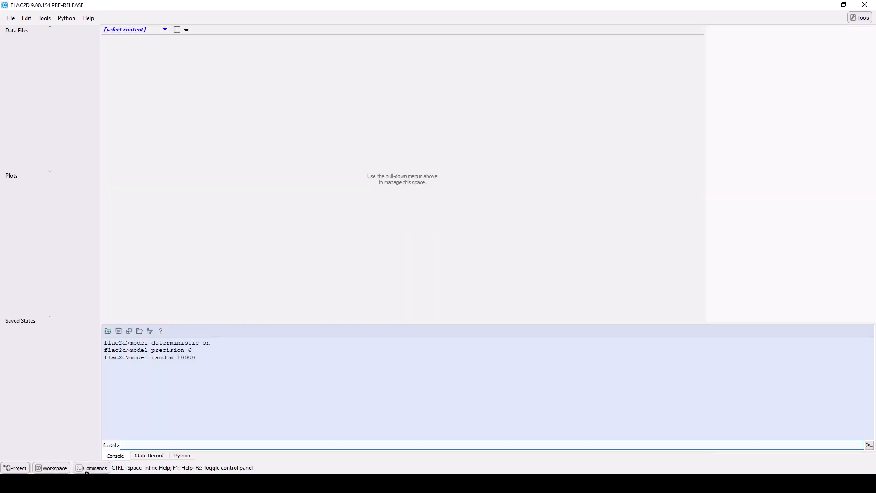
Step: Hide the Commands, Workspace and Project areas together, and restore all three
click(88, 469)
click(50, 468)
click(23, 469)
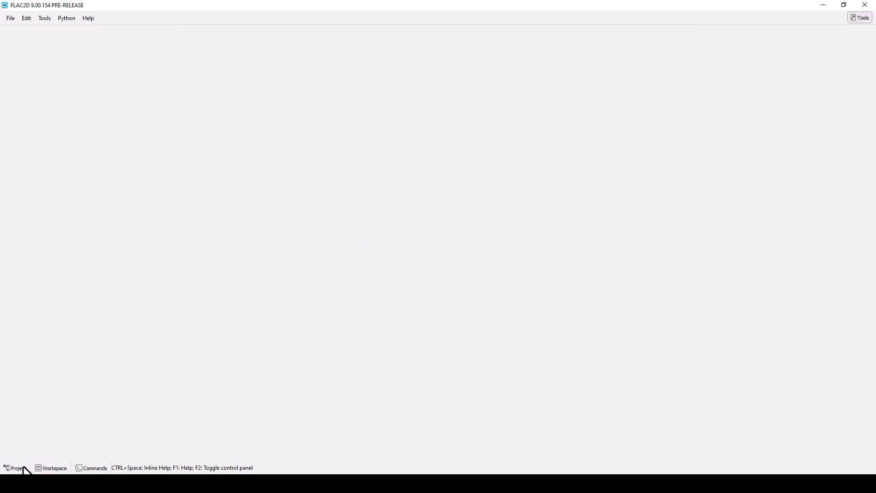
click(23, 469)
click(49, 468)
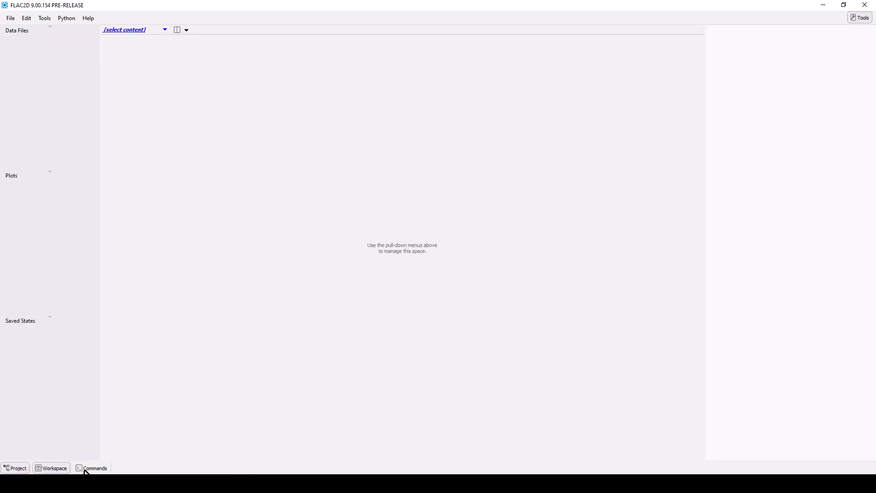
click(87, 469)
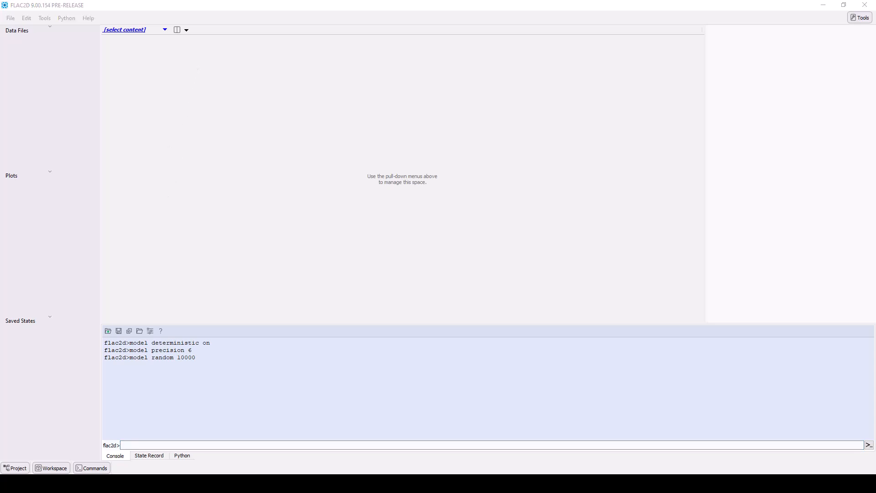
Step: Open the EmbankmentLoad project from the ExampleApplications folder of the FLAC examples
click(182, 47)
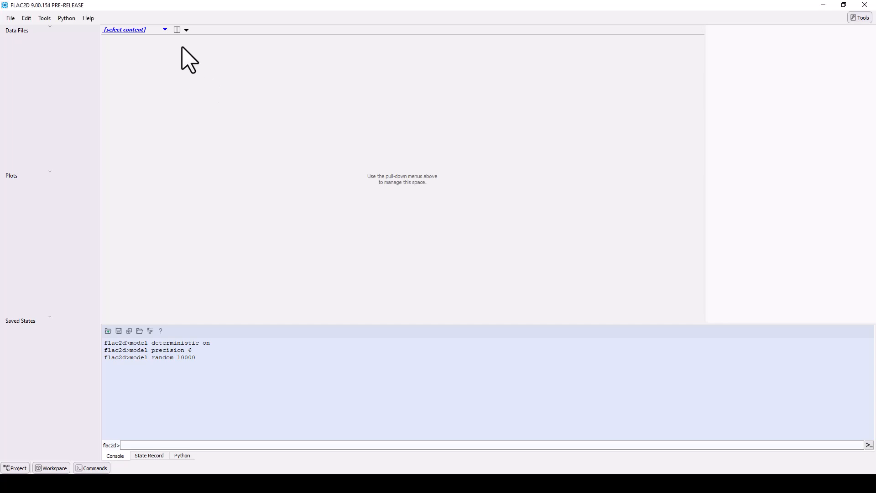
click(89, 18)
click(86, 48)
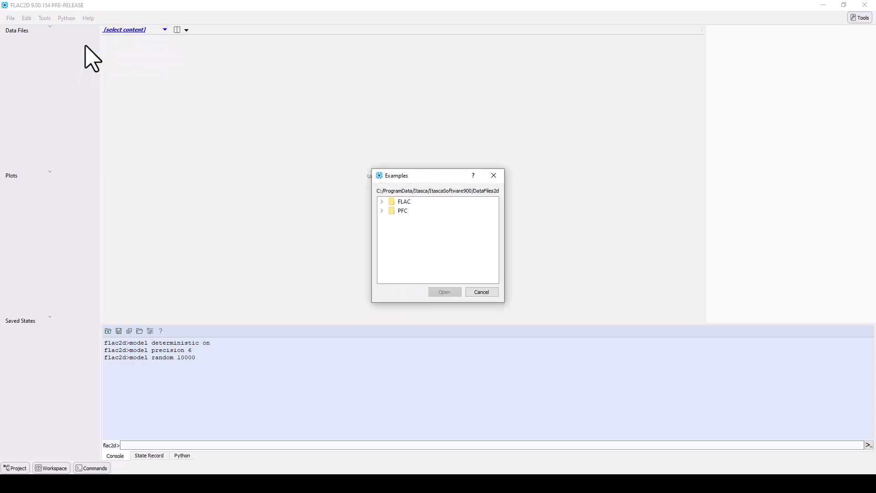
click(382, 201)
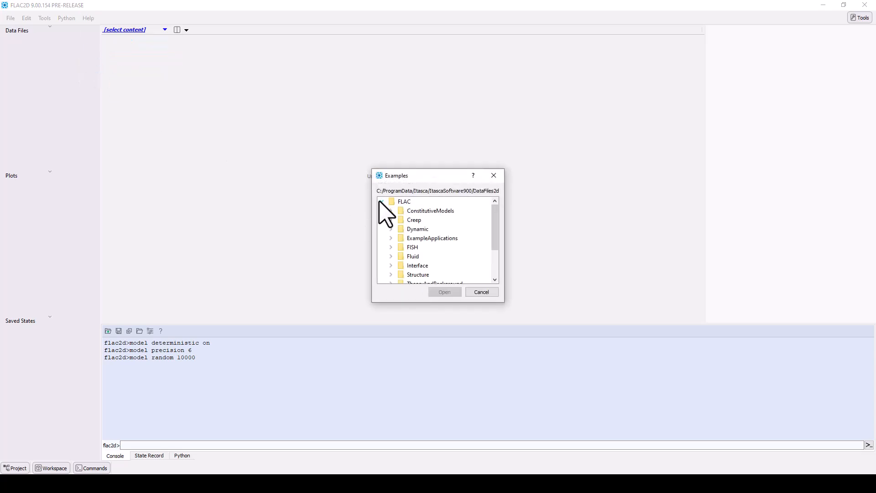
click(391, 237)
click(400, 265)
double_click(440, 274)
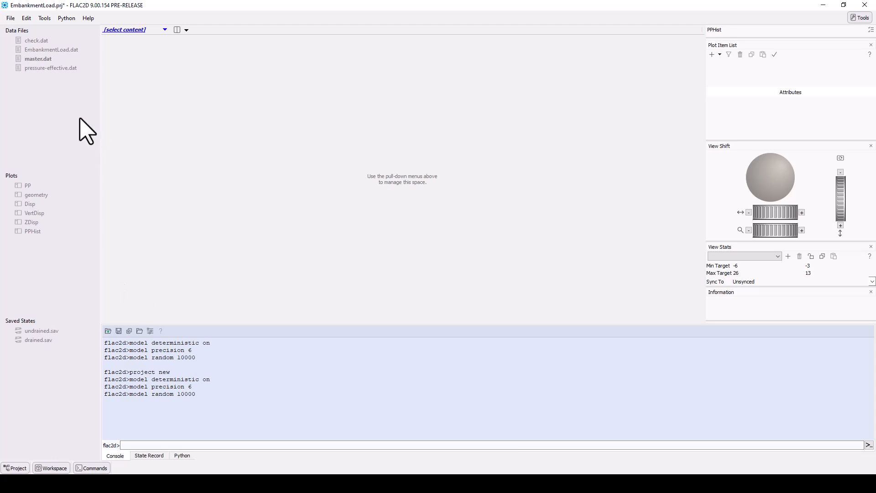
Step: Review the commands available for the EmbankmentLoad.dat data file, the geometry plot and the undrained.sav saved state
right_click(49, 51)
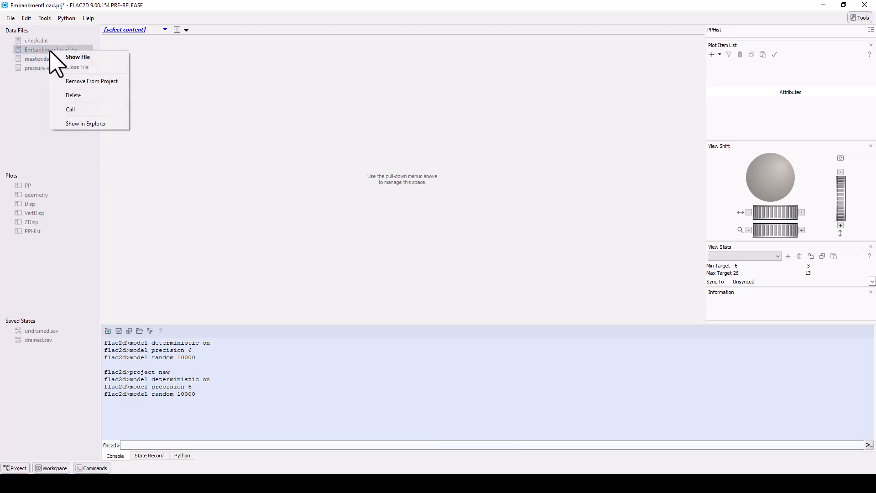
right_click(43, 194)
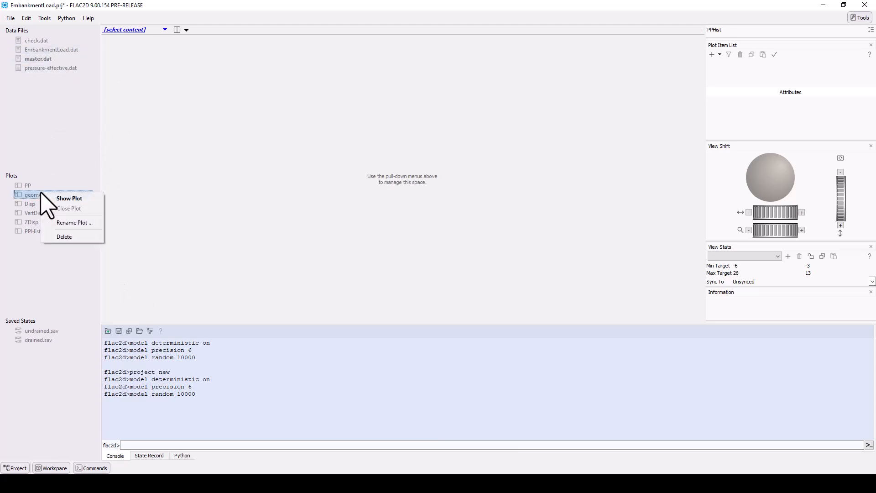
right_click(43, 332)
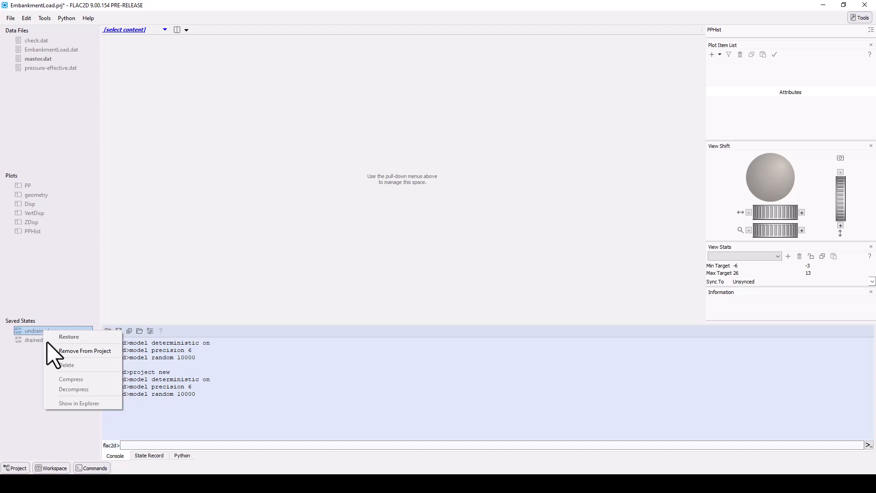
click(129, 287)
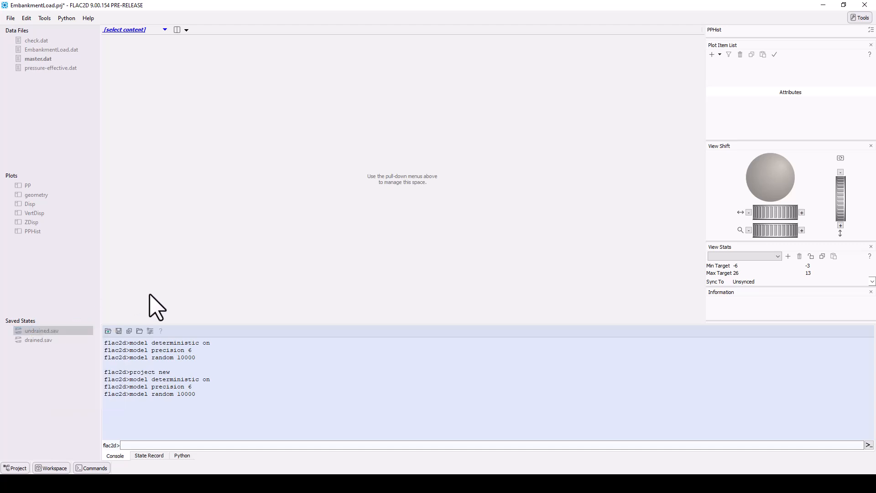
Step: Open the master.dat data file in the empty workspace pane and run it
click(165, 30)
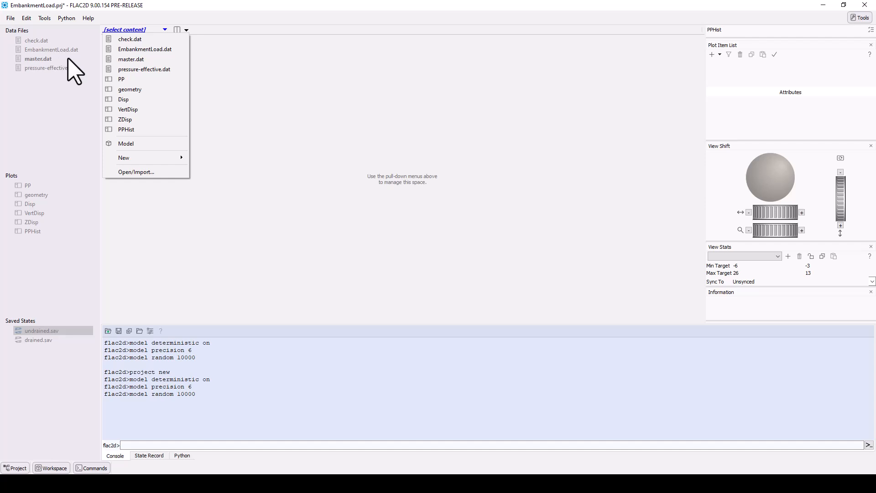
click(145, 61)
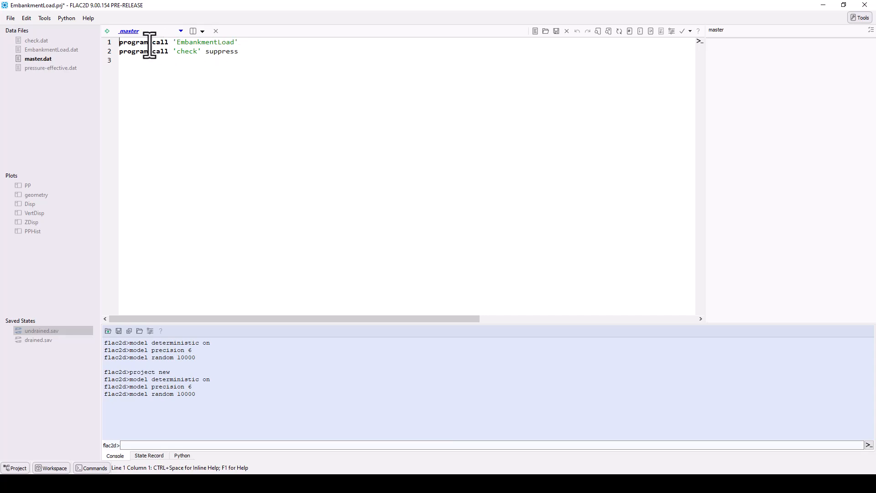
click(107, 31)
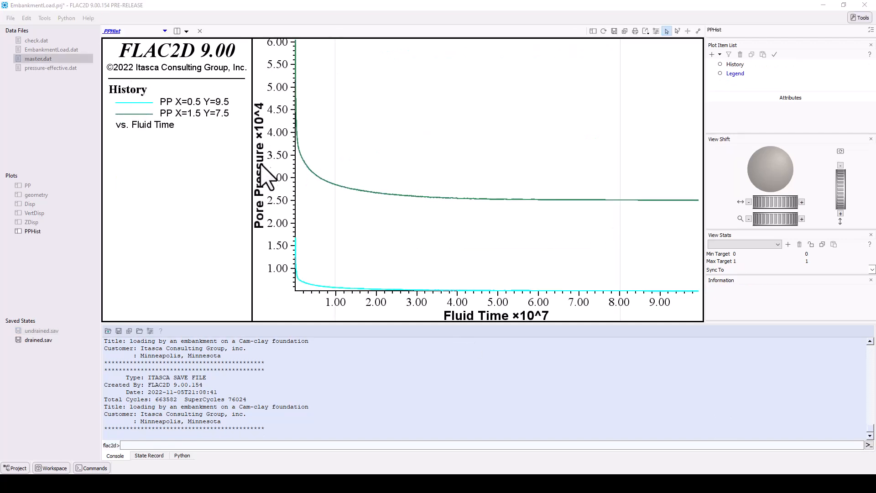
Step: Replace the PPHist plot in the workspace pane with the EmbankmentLoad.dat data file
click(165, 30)
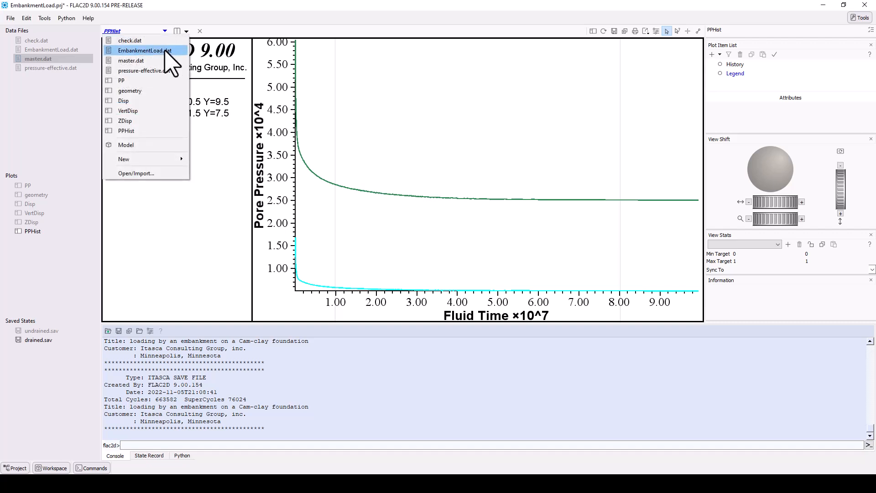
click(171, 61)
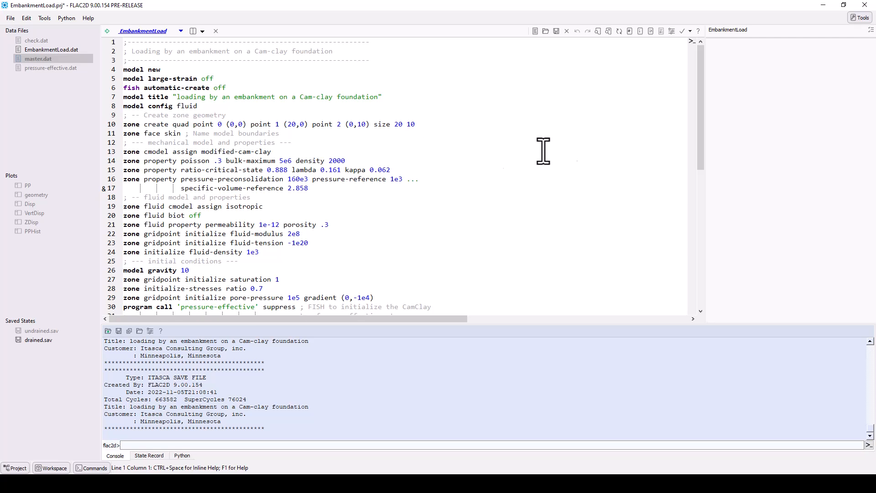
mouse_move(706, 133)
mouse_down()
mouse_move(713, 246)
mouse_move(714, 130)
mouse_up()
Step: Split the EmbankmentLoad pane to the right and show the ZDisp plot in the new pane
click(202, 31)
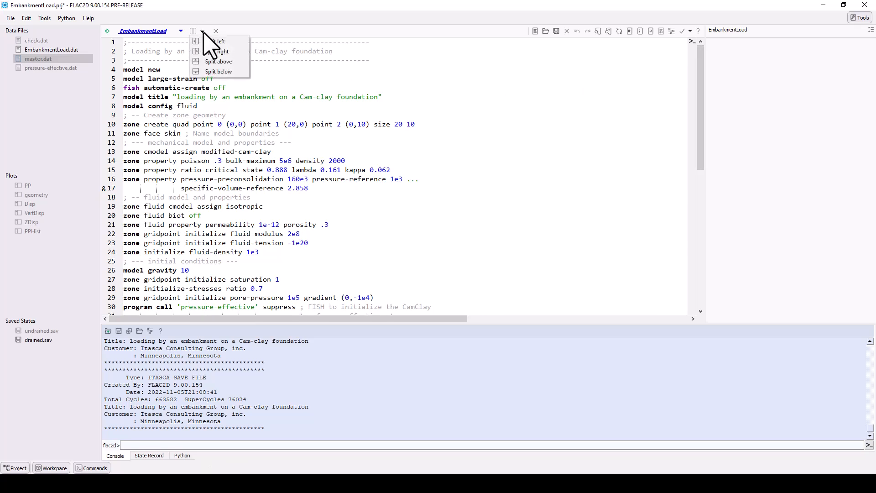
click(211, 53)
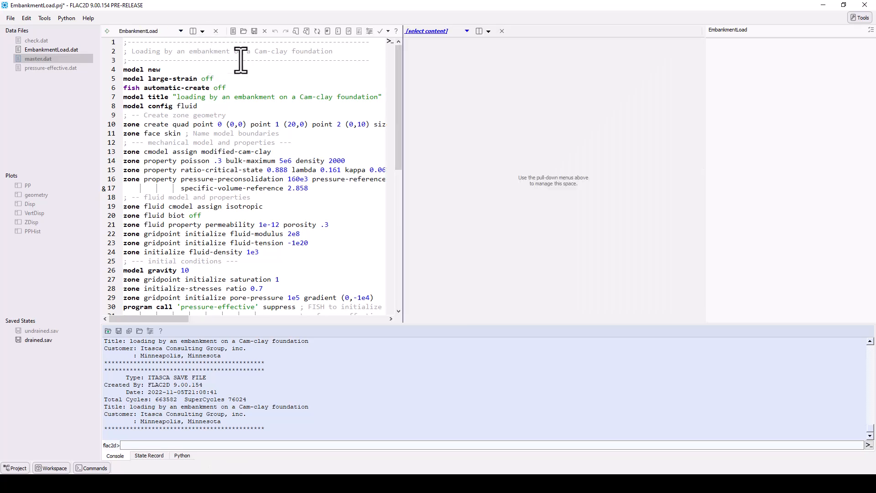
click(467, 31)
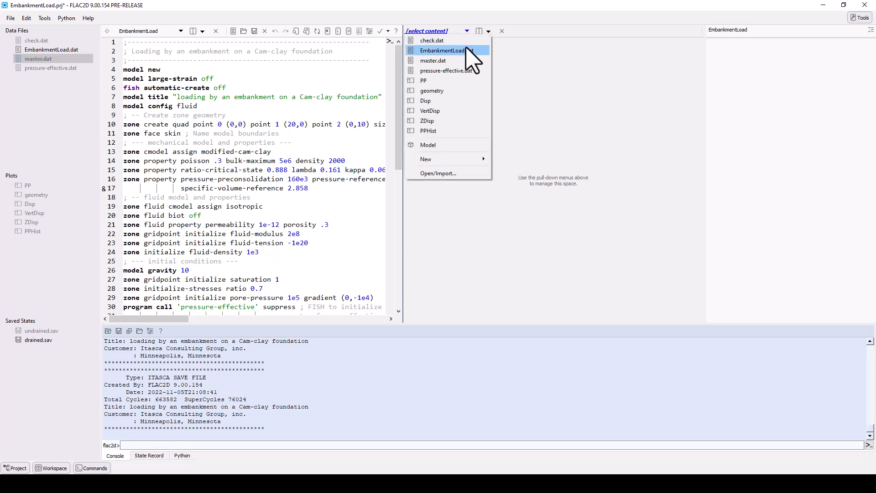
click(444, 120)
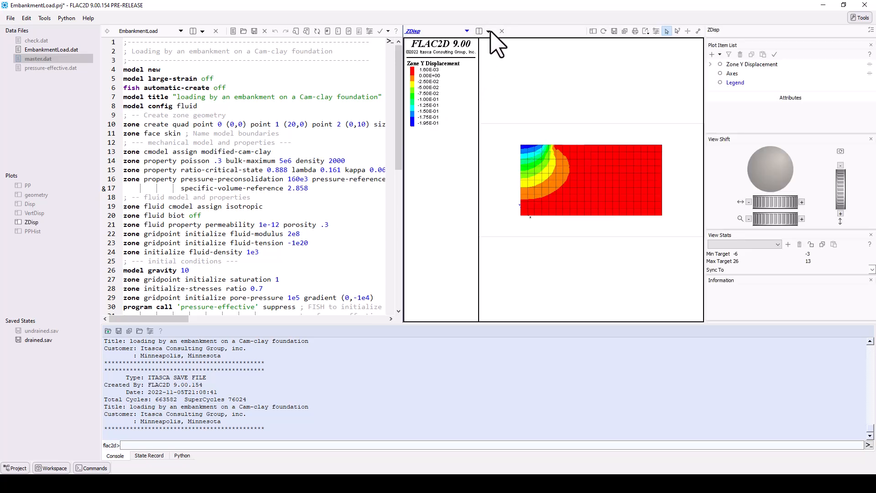
Step: Show the PP plot in a new pane split below ZDisp, and restore the undrained.sav saved state
click(489, 31)
click(496, 62)
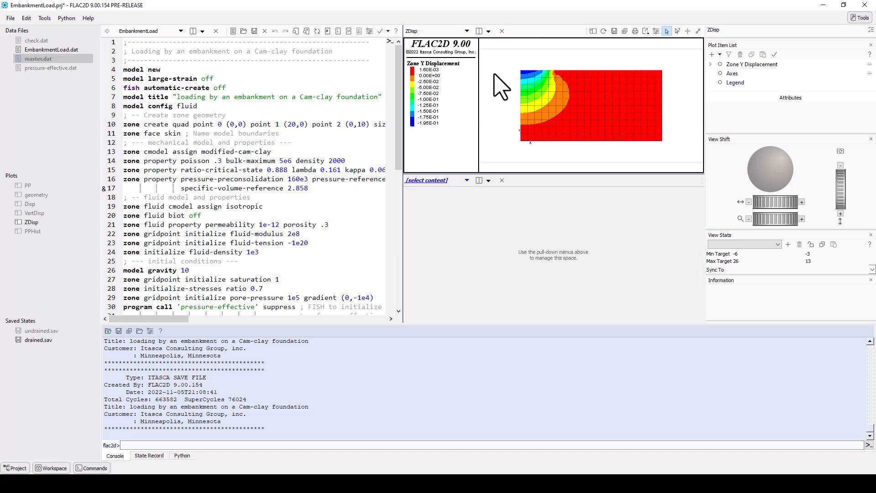
click(467, 179)
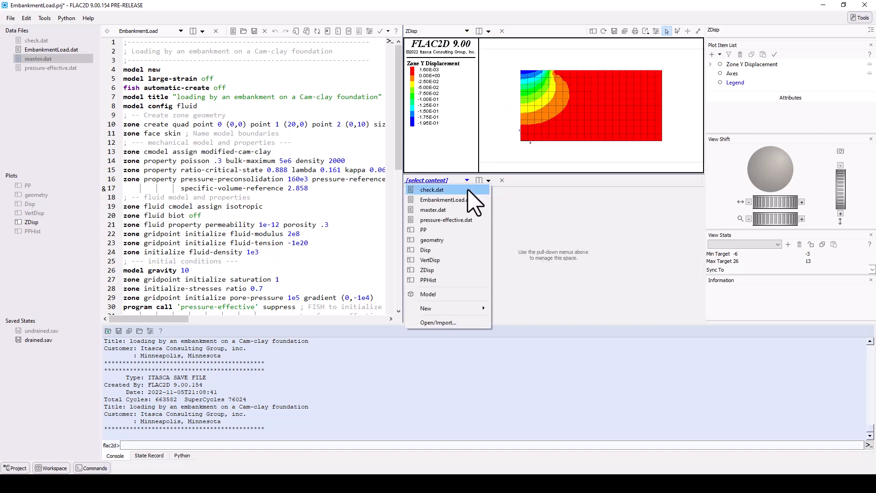
click(462, 243)
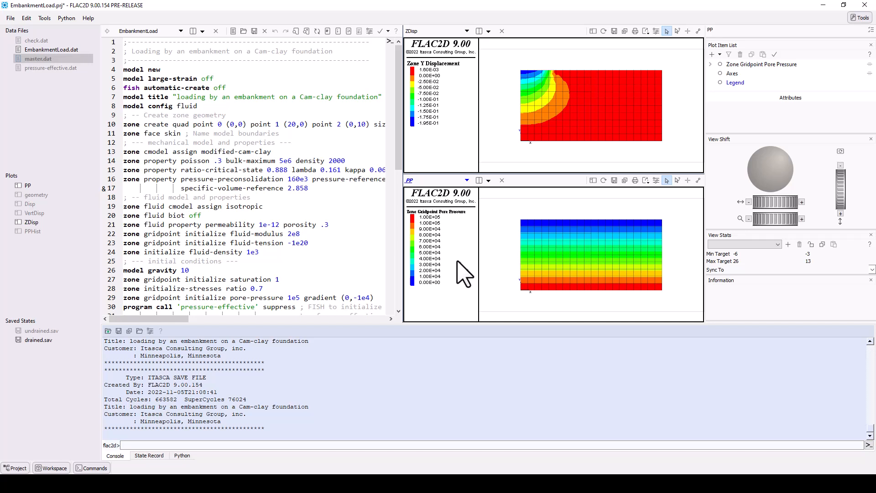
double_click(74, 332)
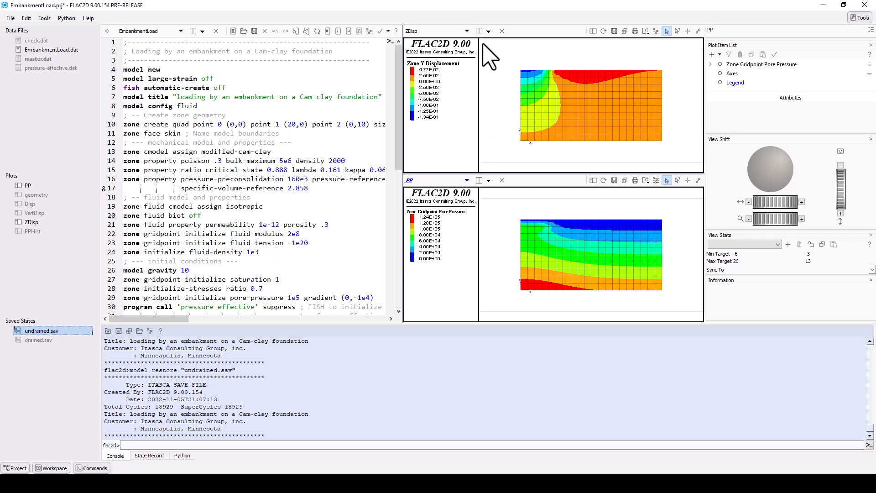
Step: Create a new plot named MyPlot in the pane showing ZDisp
click(467, 31)
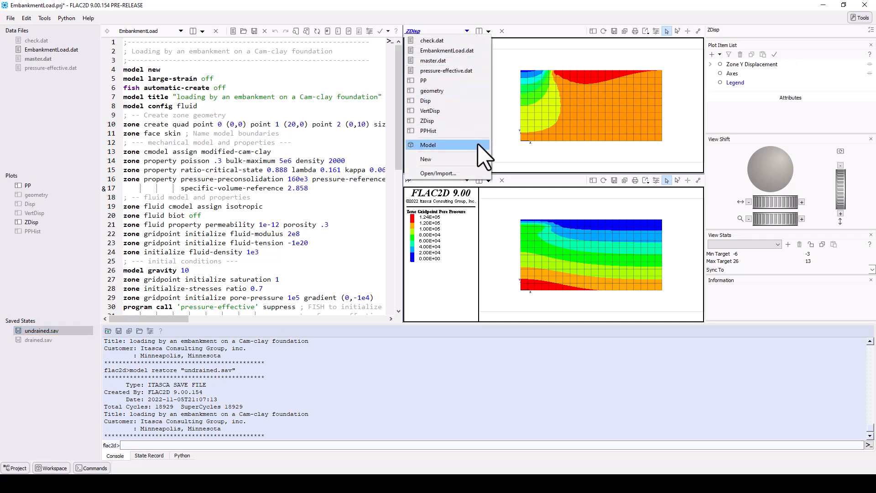
mouse_move(483, 160)
click(525, 170)
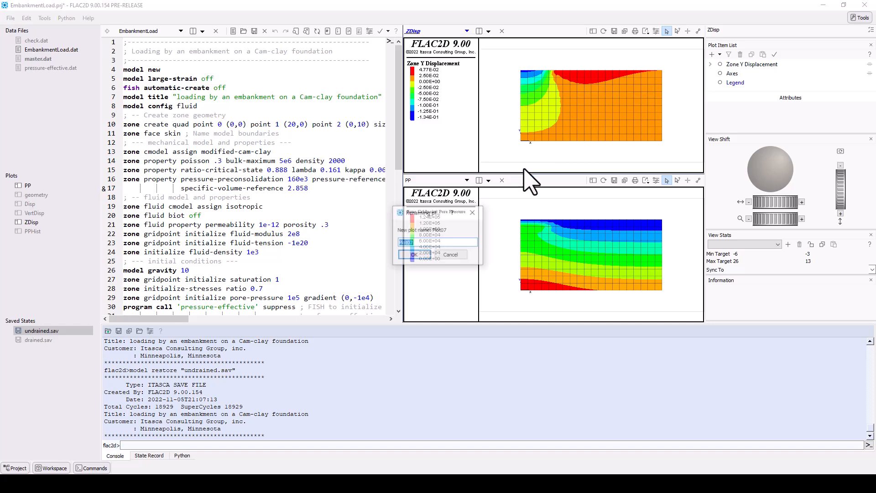
text(MyPlot)
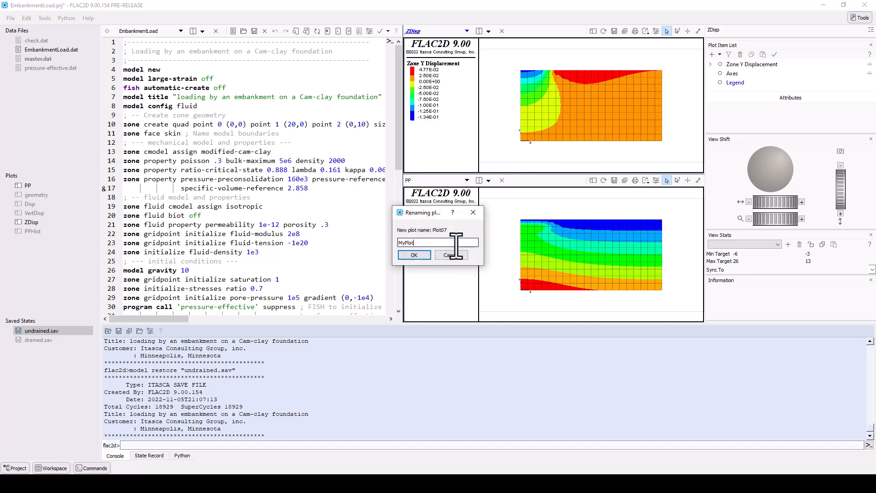
key(Return)
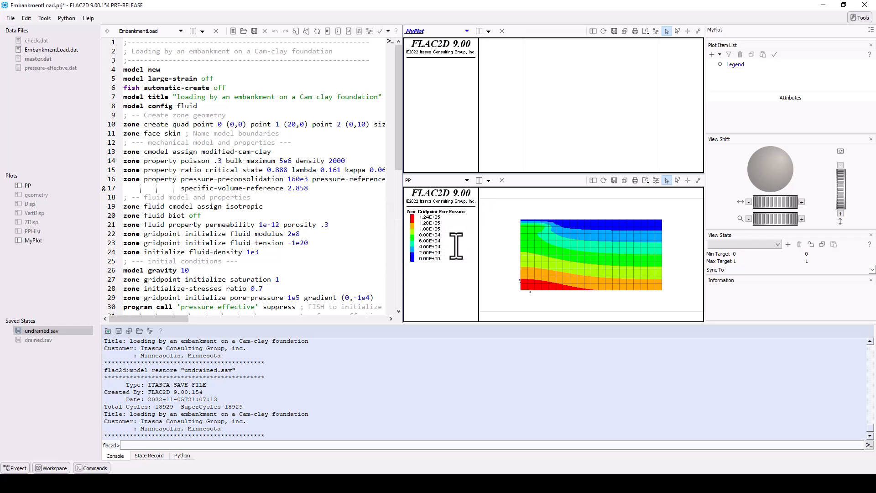
Step: Close the PP plot pane and widen the MyPlot pane by narrowing the EmbankmentLoad editor
click(467, 31)
click(467, 31)
click(503, 181)
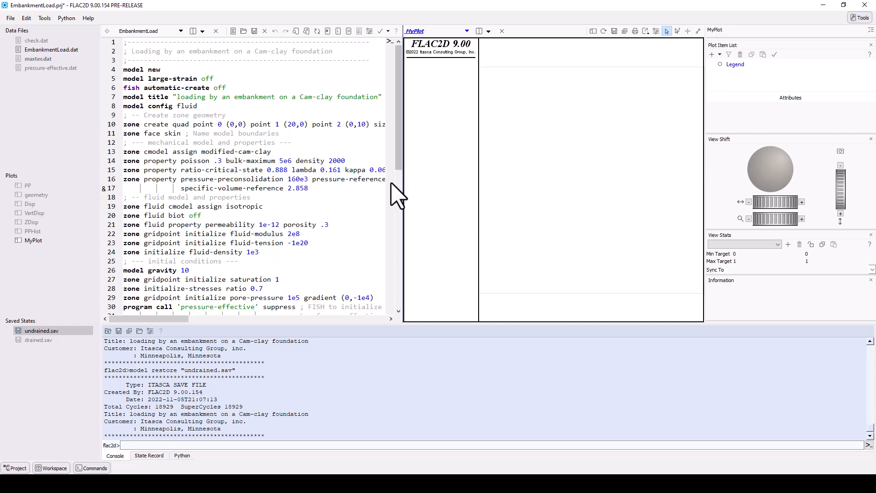
drag(401, 182, 232, 184)
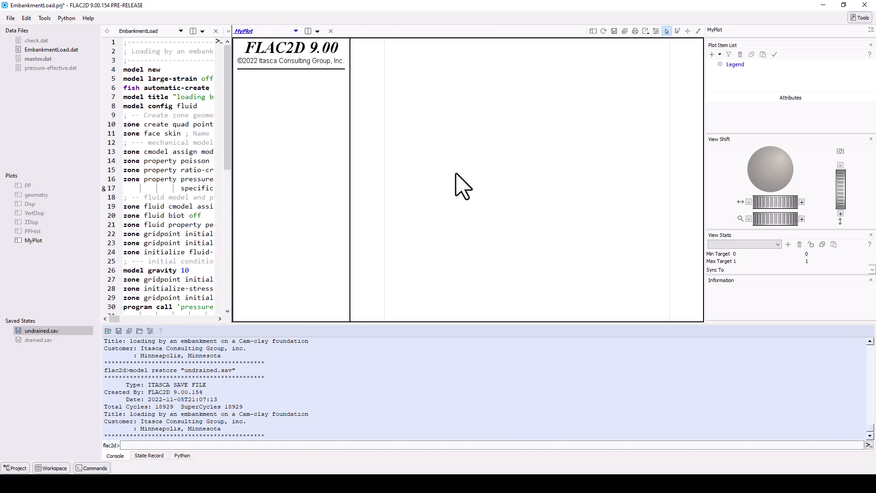
Step: Open Build Plot for MyPlot and switch the PFC plot items on and back off
click(720, 54)
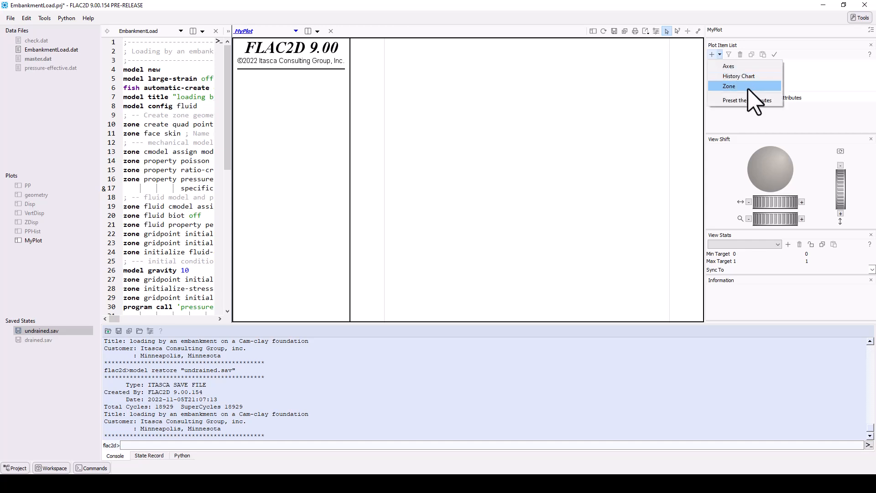
click(712, 56)
click(711, 54)
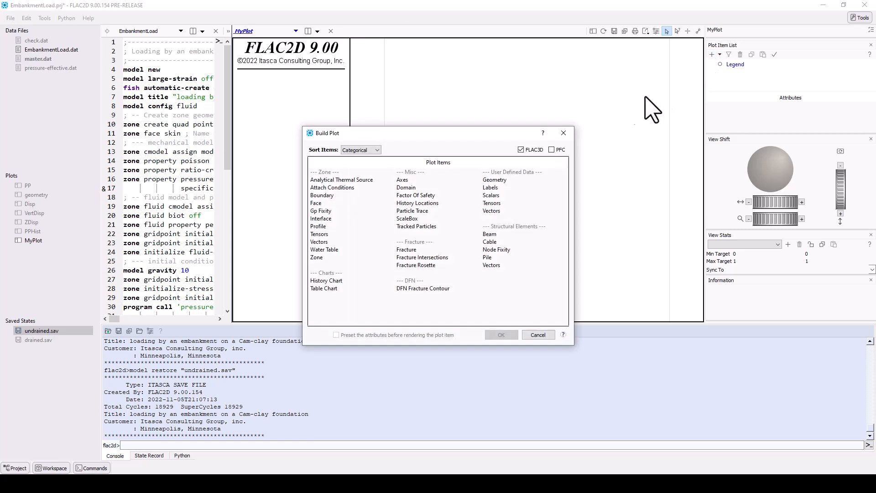
click(552, 150)
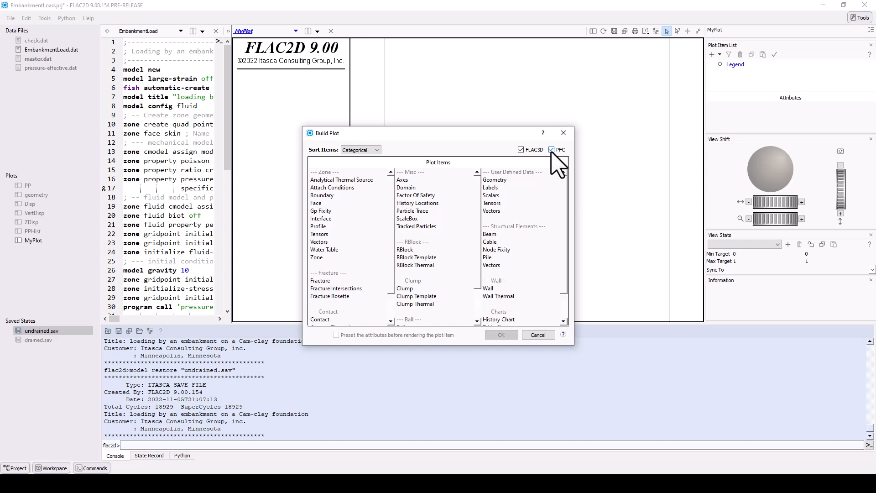
click(552, 150)
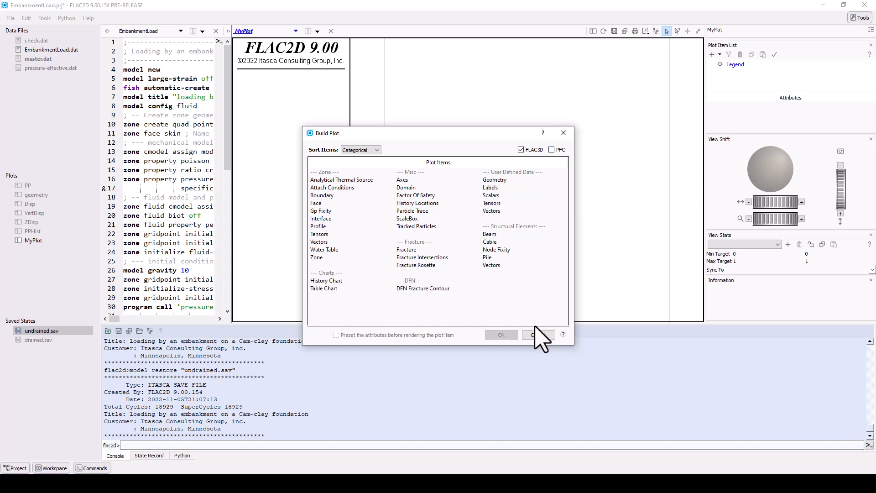
Step: Add the Zone, Vectors and Boundary plot items to MyPlot together
click(329, 258)
ctrl+click(330, 241)
ctrl+click(330, 195)
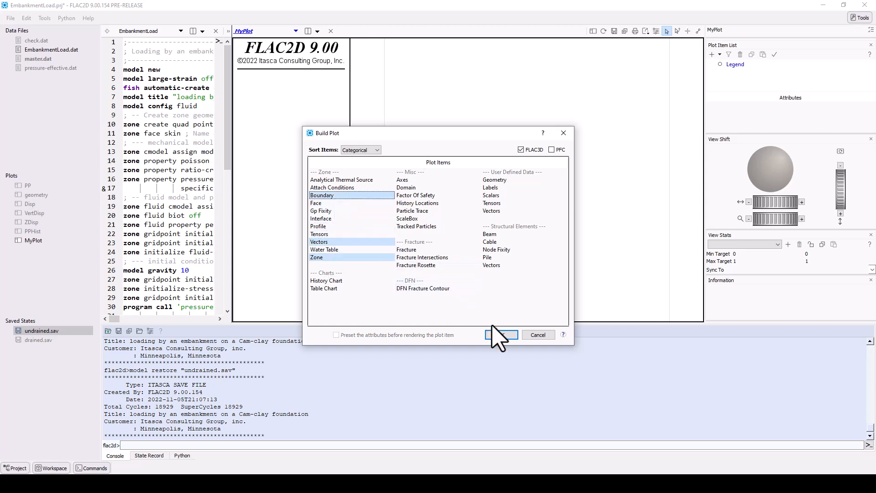
click(496, 338)
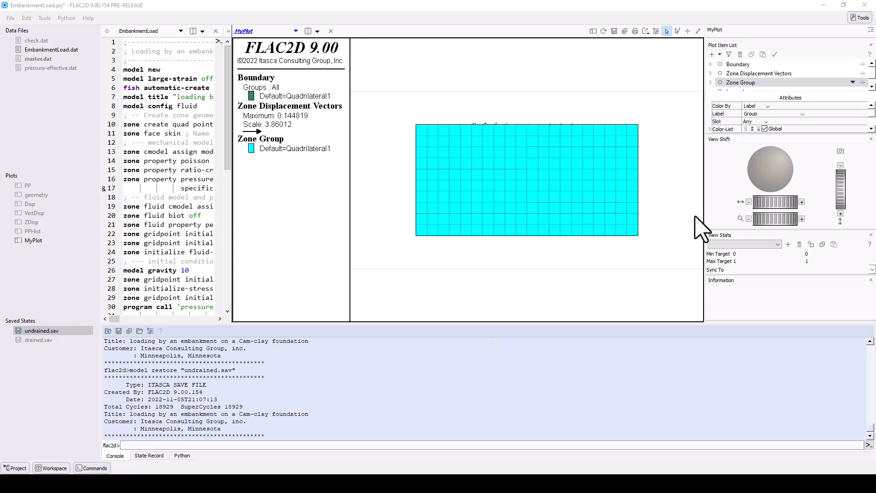
Step: Close the View Shift control set and check the list of available control sets
click(871, 139)
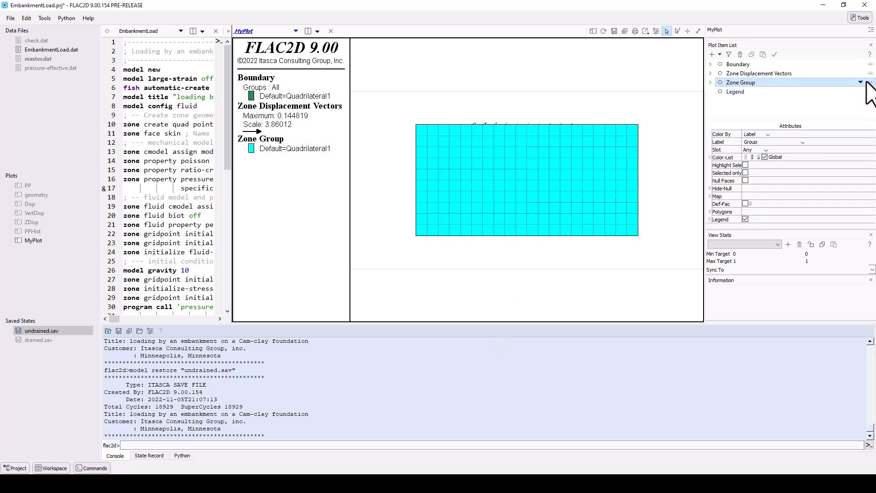
click(871, 30)
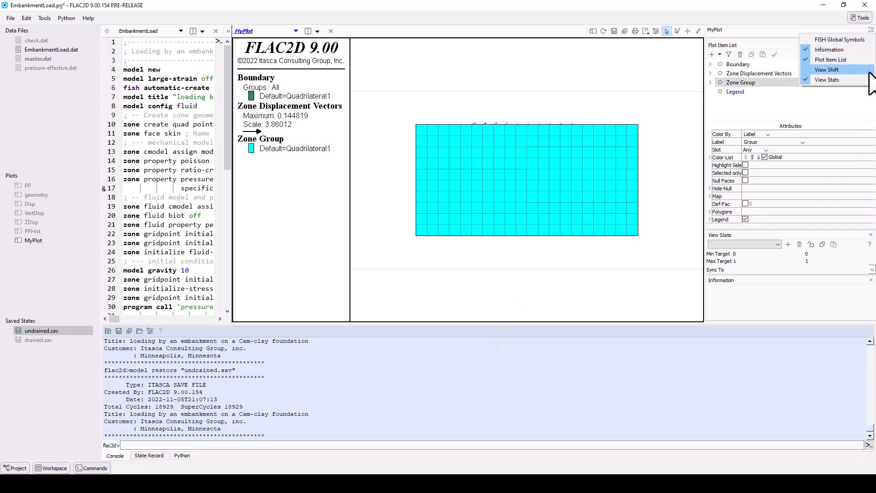
click(864, 101)
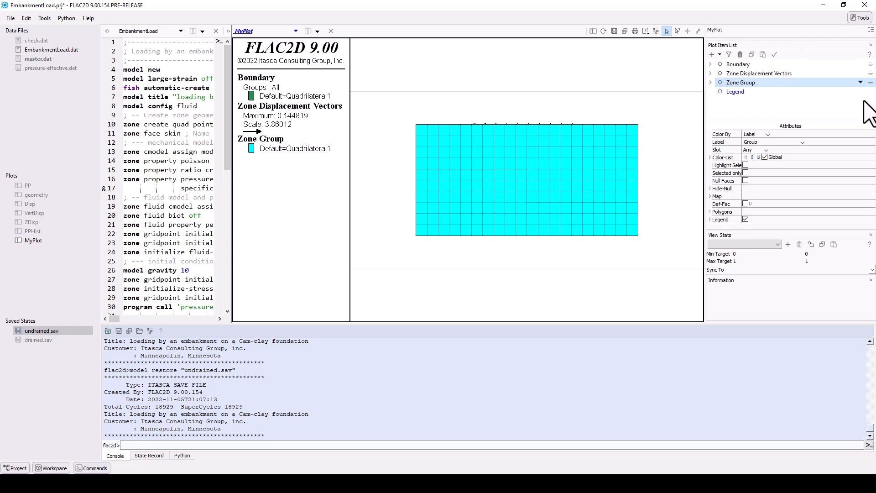
Step: Hide the Zone Group, Zone Displacement Vectors and Boundary items in MyPlot, and show all three again
click(720, 83)
click(723, 74)
click(721, 74)
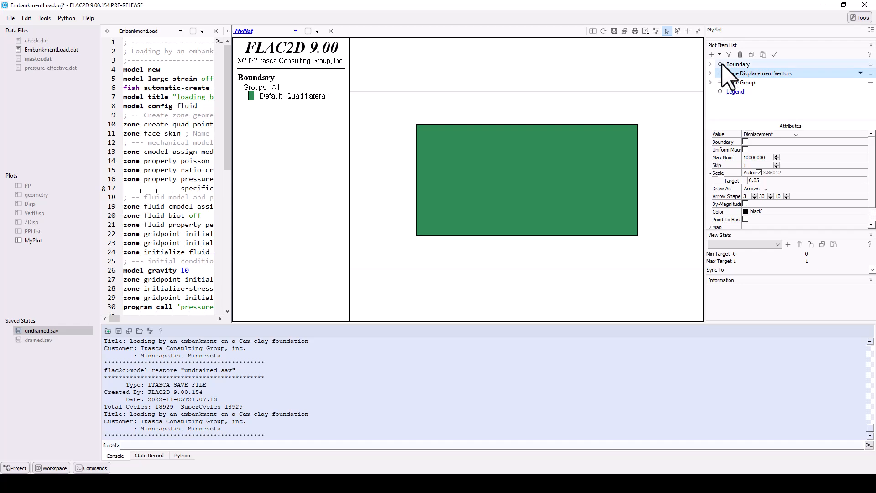
click(721, 65)
click(724, 92)
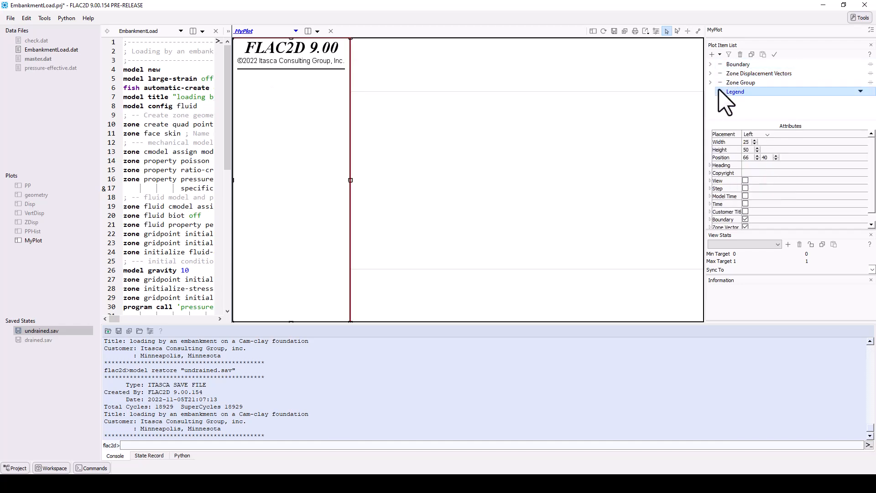
click(720, 82)
click(720, 74)
click(720, 65)
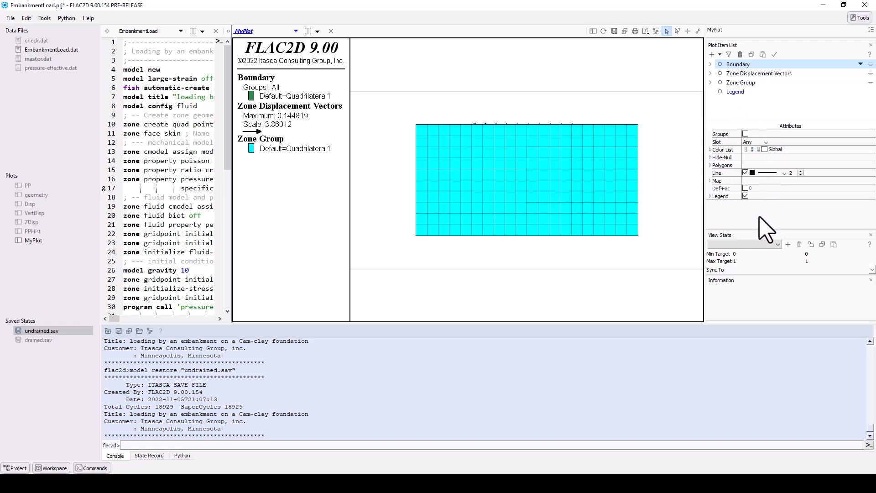
Step: Color the Zone Group plot item by Contour instead of Label, and check which zone values can be contoured
click(750, 83)
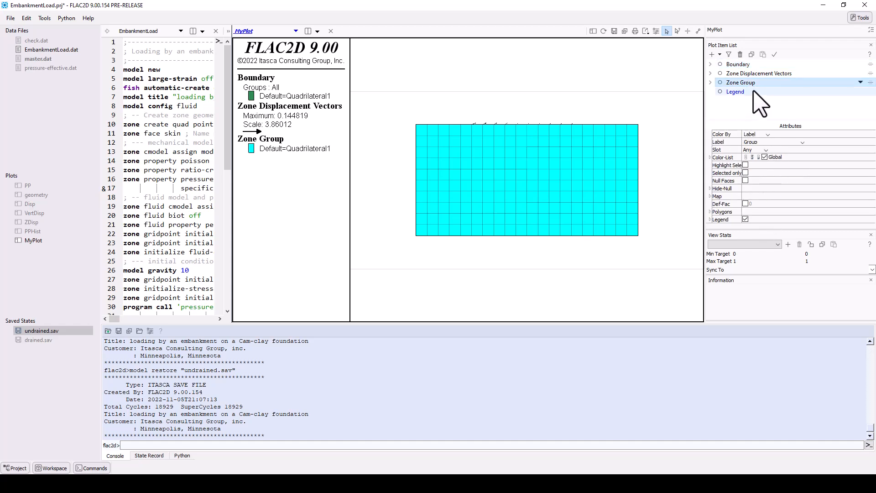
click(768, 141)
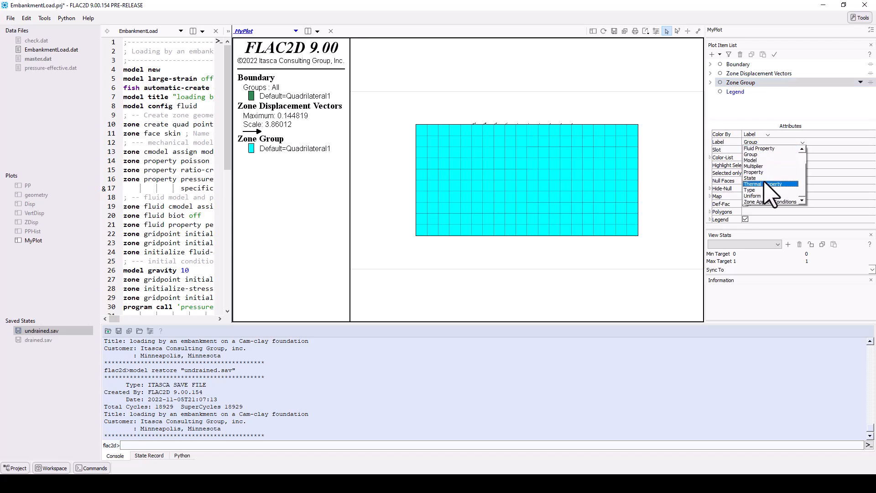
scroll(765, 177, up, 1)
click(779, 108)
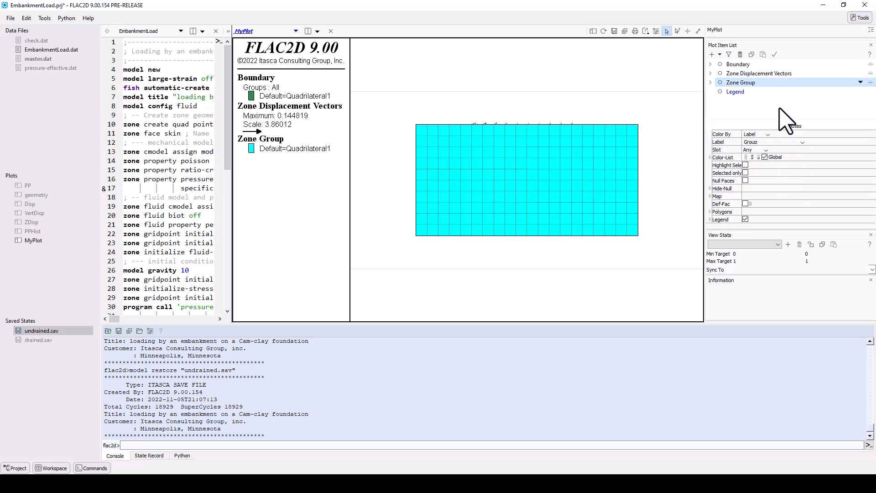
click(769, 135)
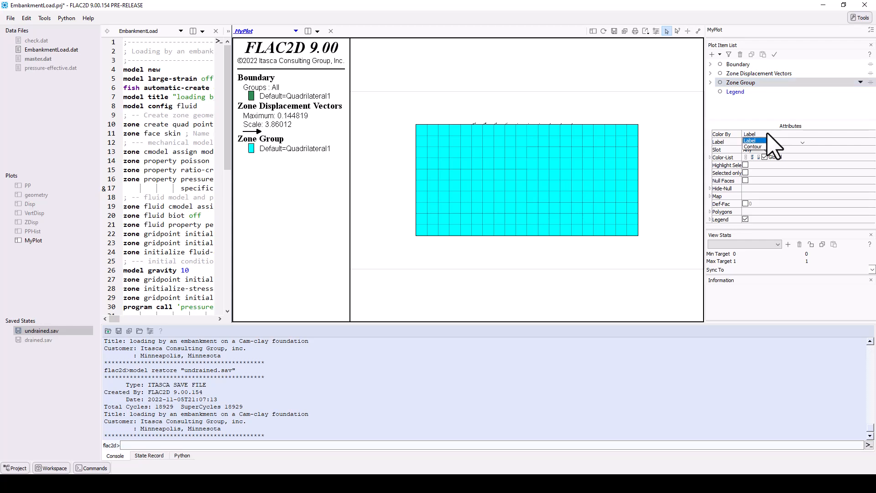
click(768, 147)
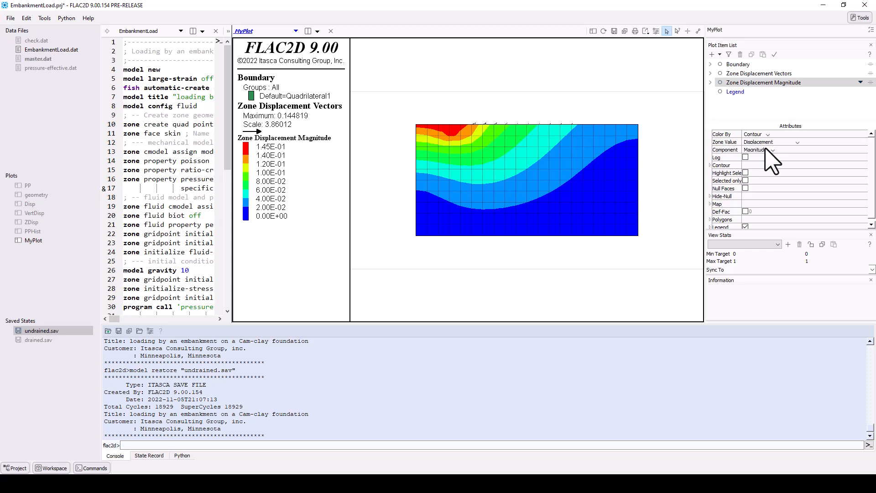
click(776, 142)
mouse_move(797, 155)
mouse_down()
mouse_move(799, 186)
mouse_move(797, 155)
mouse_up()
click(754, 109)
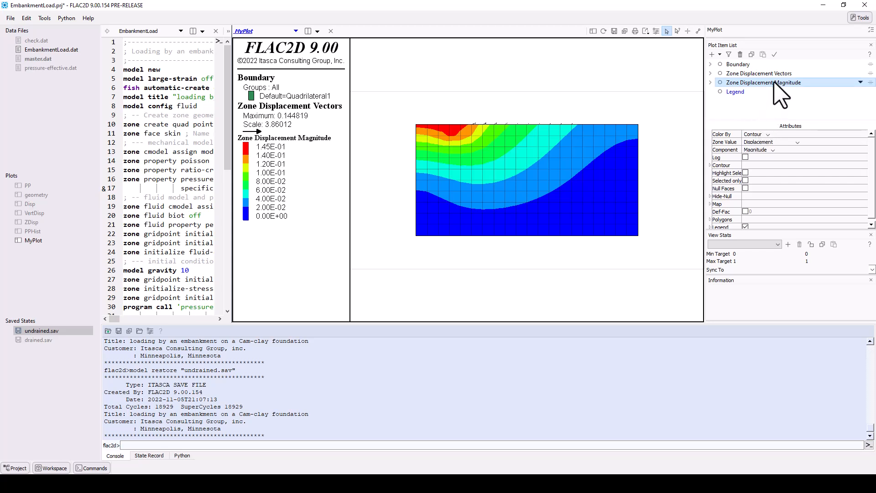
Step: Move Zone Displacement Magnitude above Zone Displacement Vectors in the item list, and give the vectors a fixed scale of 10 instead of automatic
drag(776, 82, 776, 73)
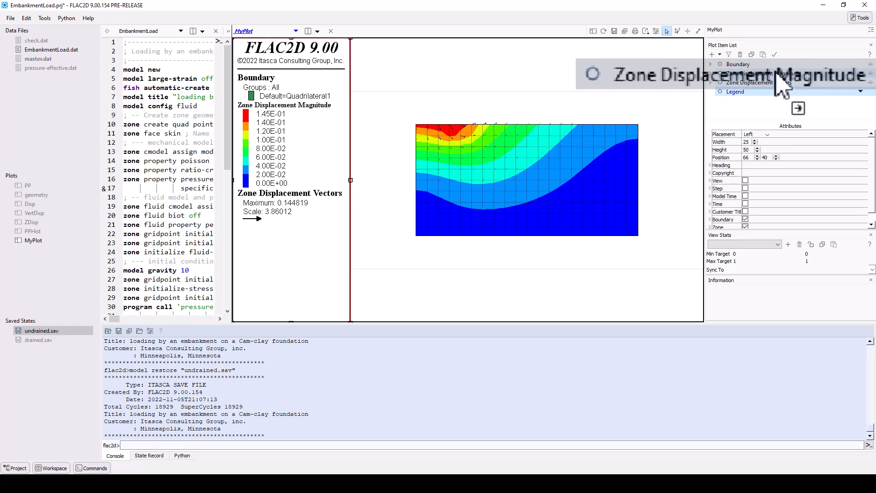
click(810, 74)
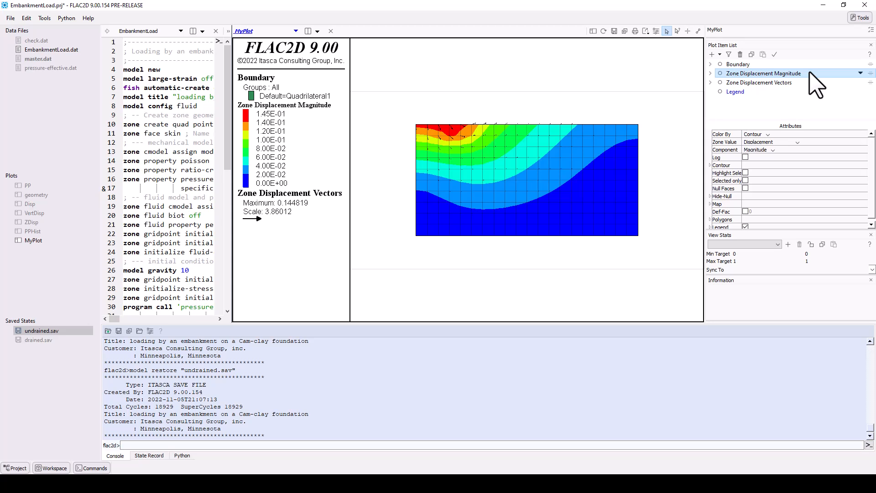
click(811, 83)
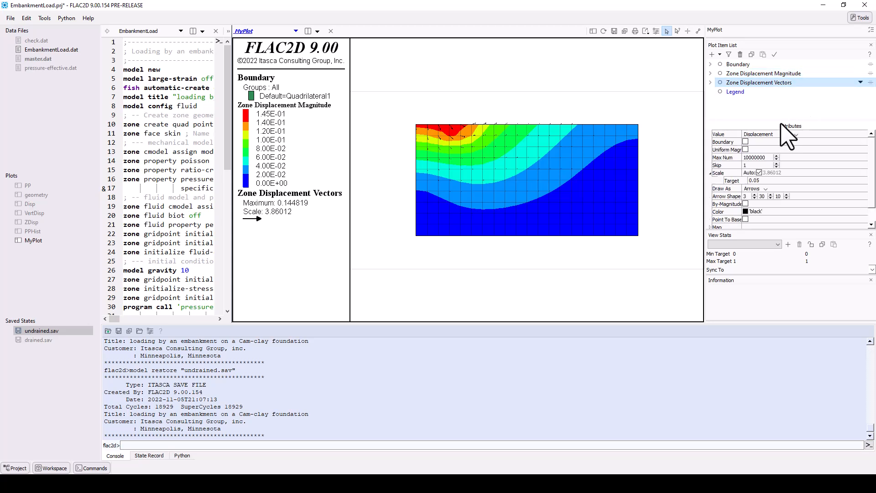
click(759, 173)
click(791, 172)
key(Return)
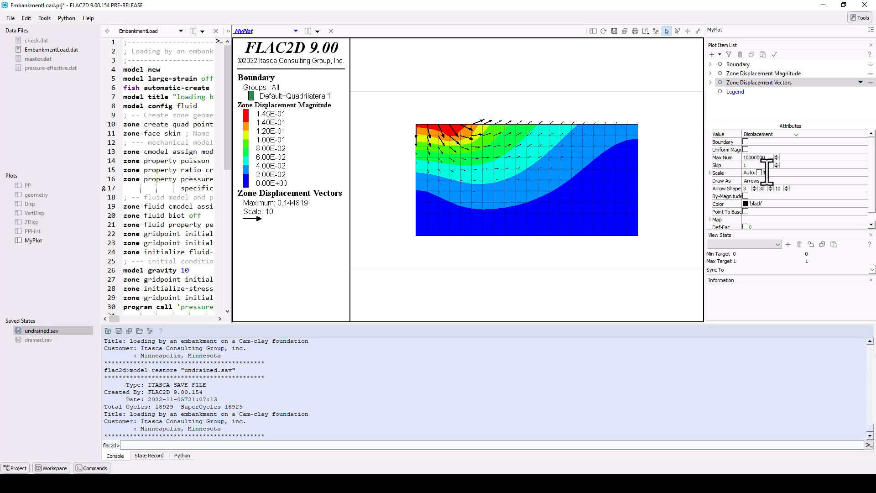
Step: Try the By-Magnitude and Boundary options on the Zone Displacement Vectors item, turning each back off
click(746, 196)
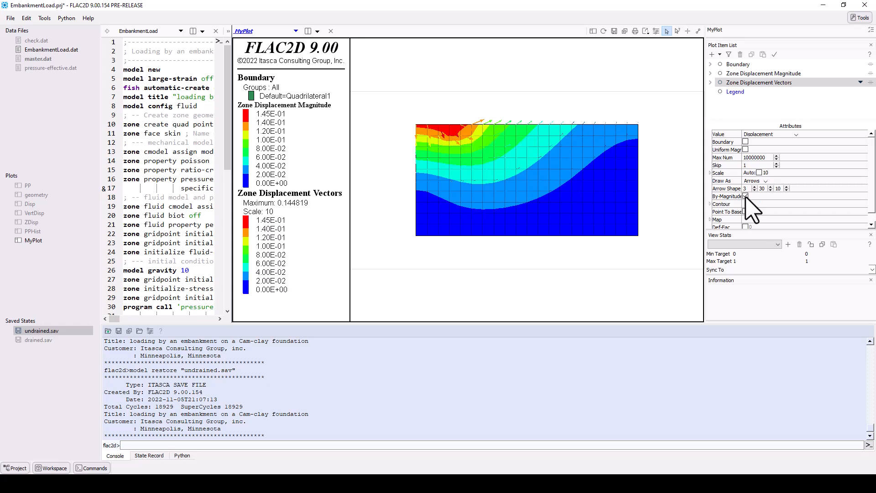
click(746, 197)
click(747, 142)
click(746, 142)
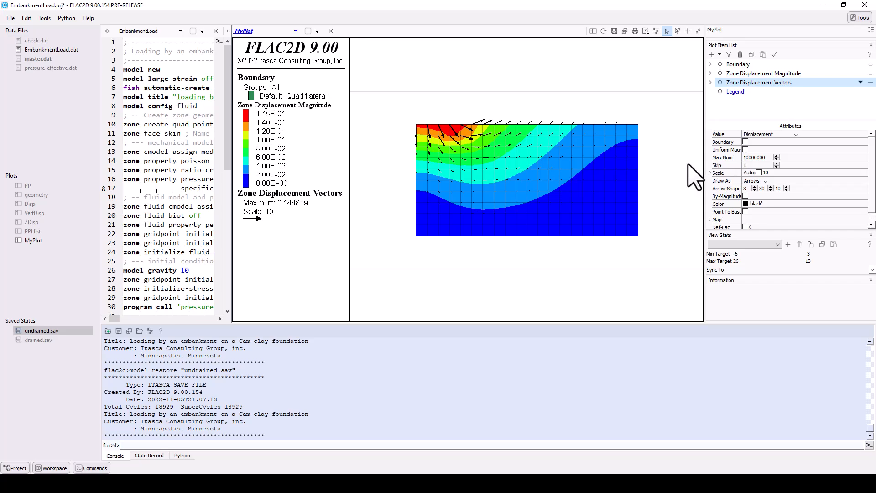
Step: Export the plot as a PNG bitmap named MyPlot in the EmbankmentLoad folder
right_click(393, 204)
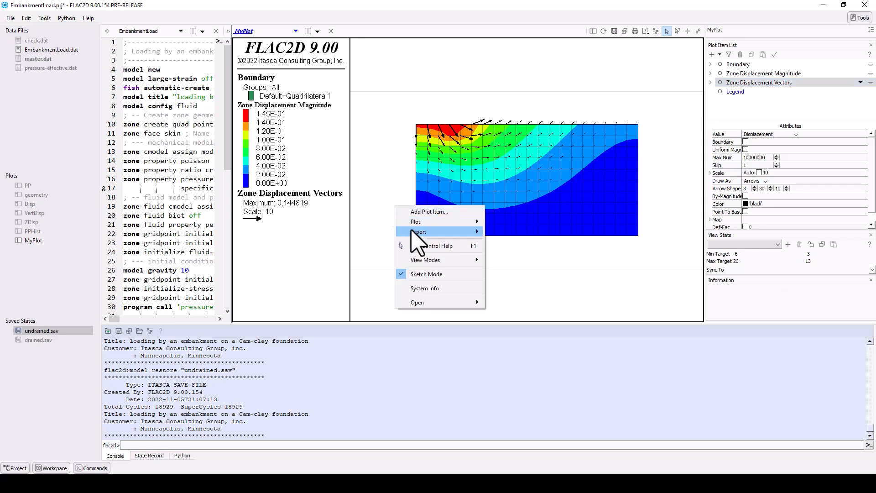
mouse_move(429, 232)
click(521, 232)
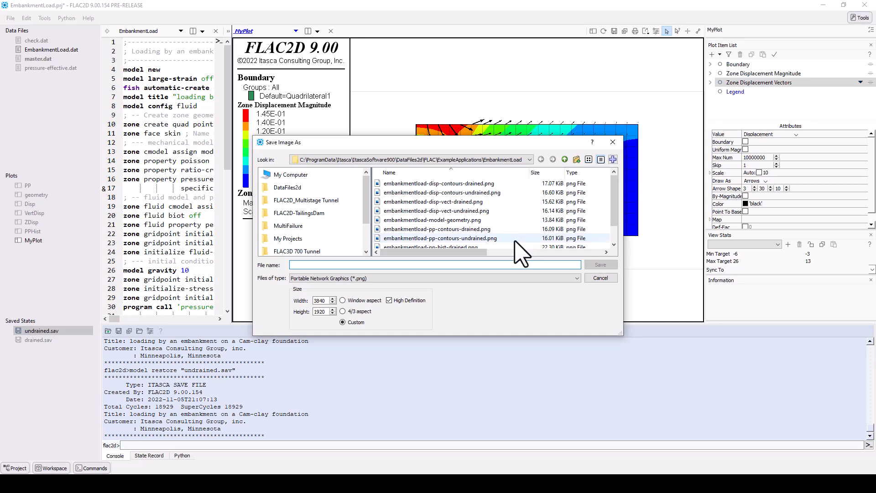
text(MyPlot)
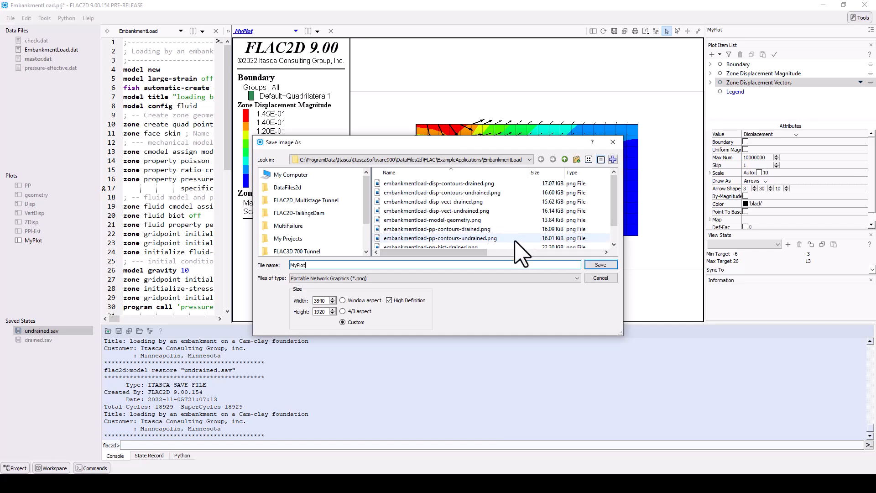
key(Return)
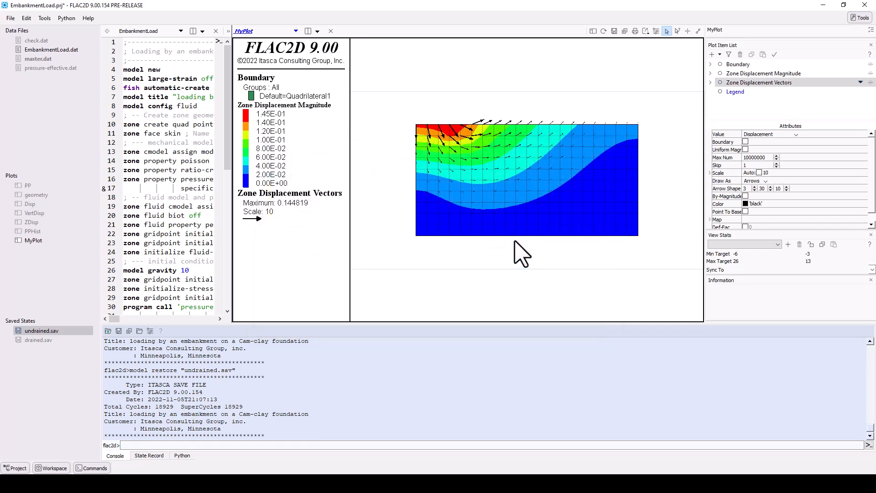
Step: Export the plot as a data file named MyPlot in the EmbankmentLoad folder
right_click(520, 254)
mouse_move(530, 269)
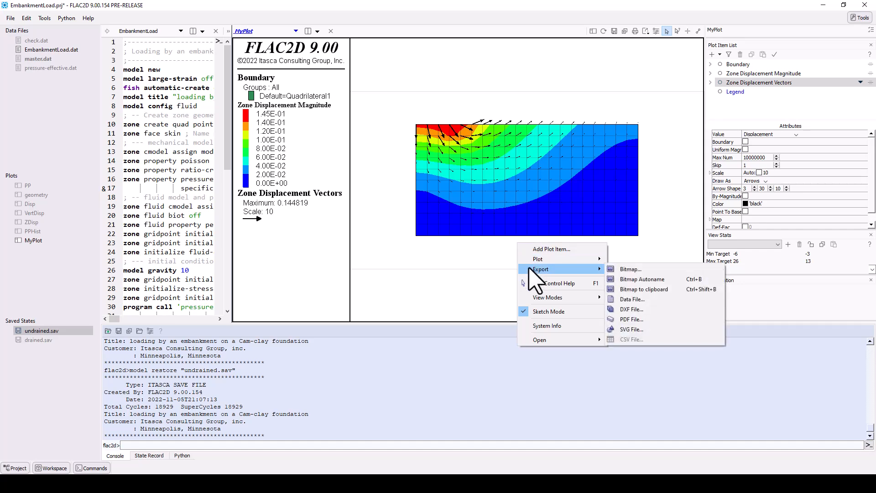
click(657, 299)
click(520, 313)
text(MyPlot)
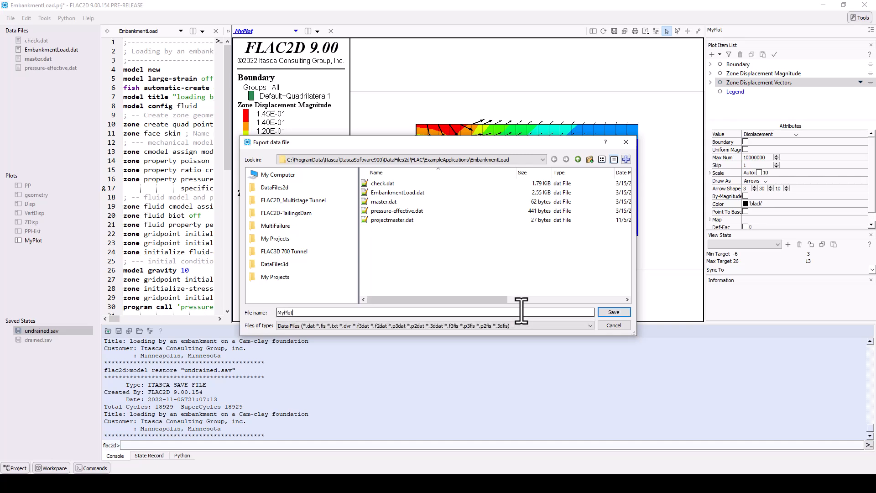
key(Return)
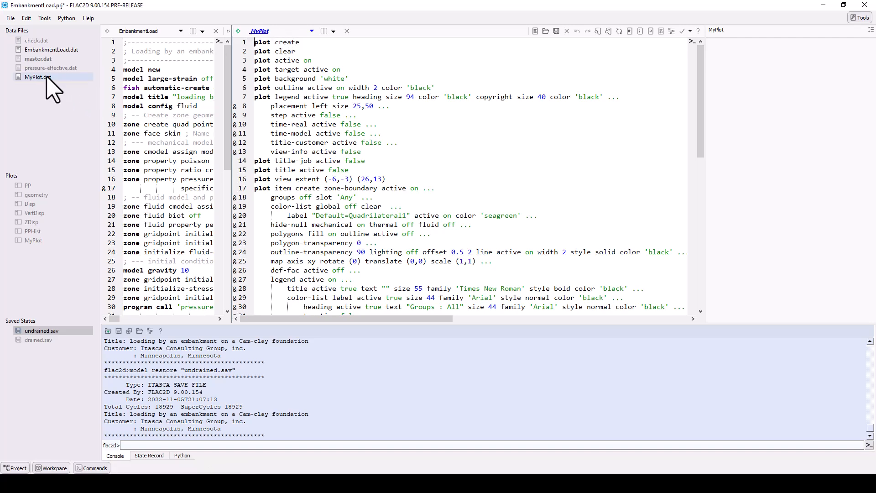
Step: Switch the MyPlot.dat pane back to the MyPlot plot and close that pane, leaving the EmbankmentLoad editor
click(311, 30)
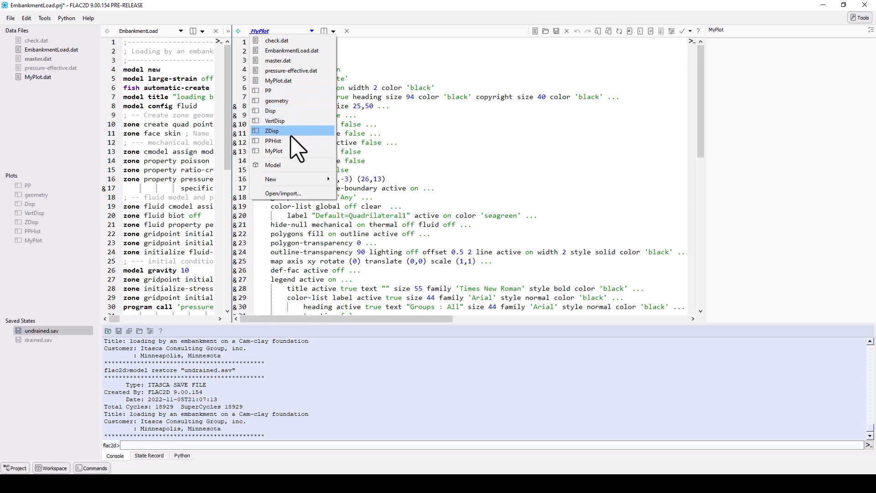
click(287, 151)
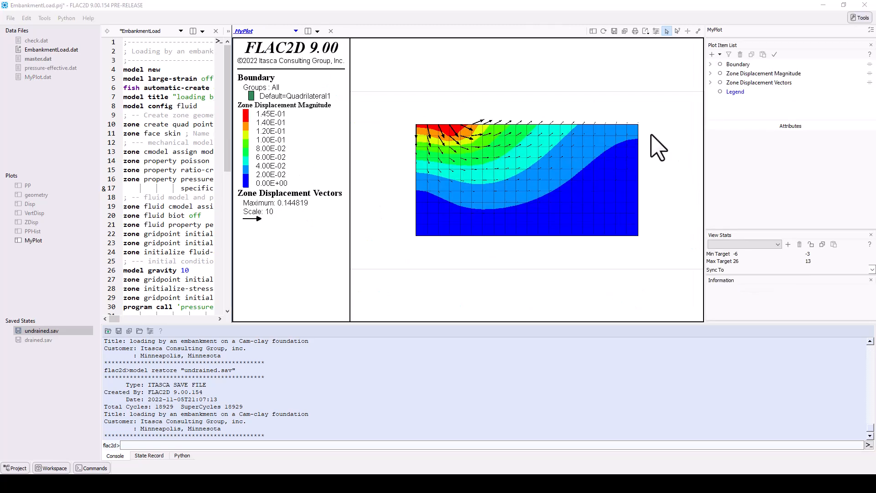
click(331, 31)
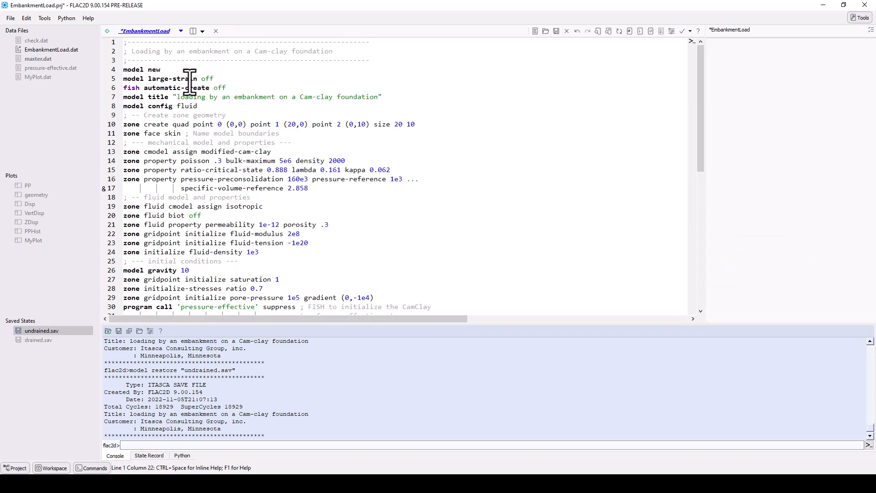
Step: Look up the help for the model large-strain command and the zone fluid biot keyword used in EmbankmentLoad
click(699, 30)
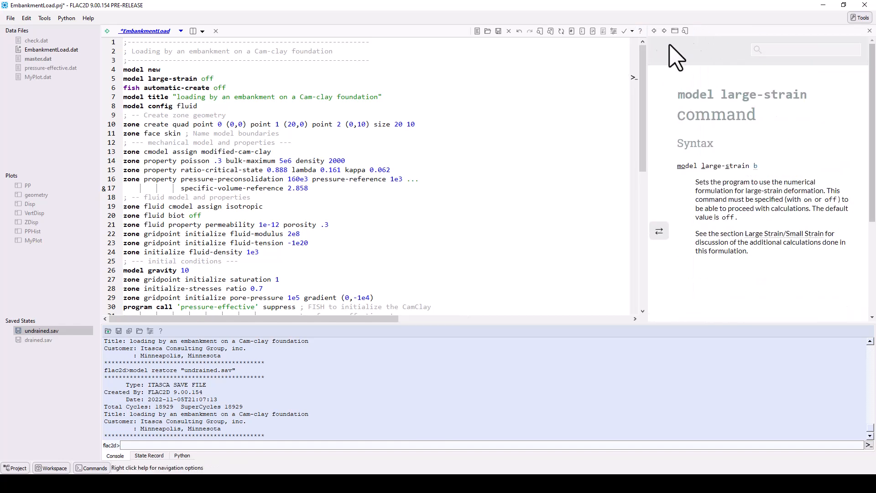
click(176, 215)
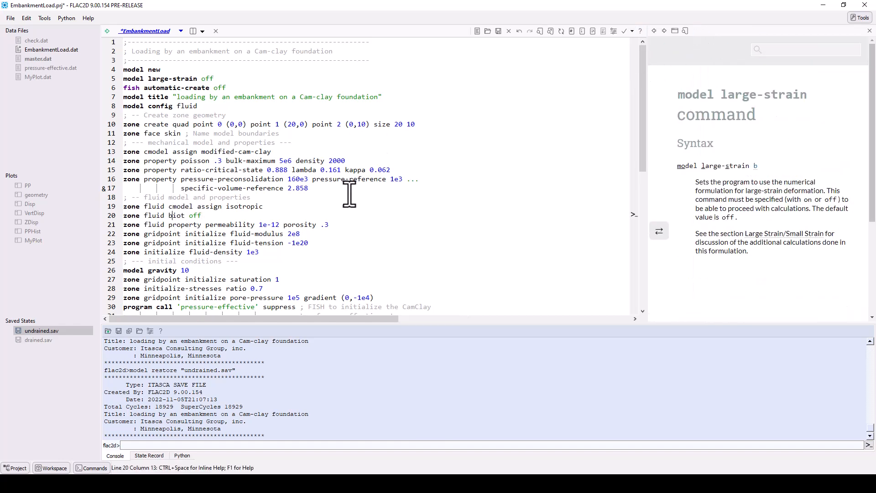
click(641, 31)
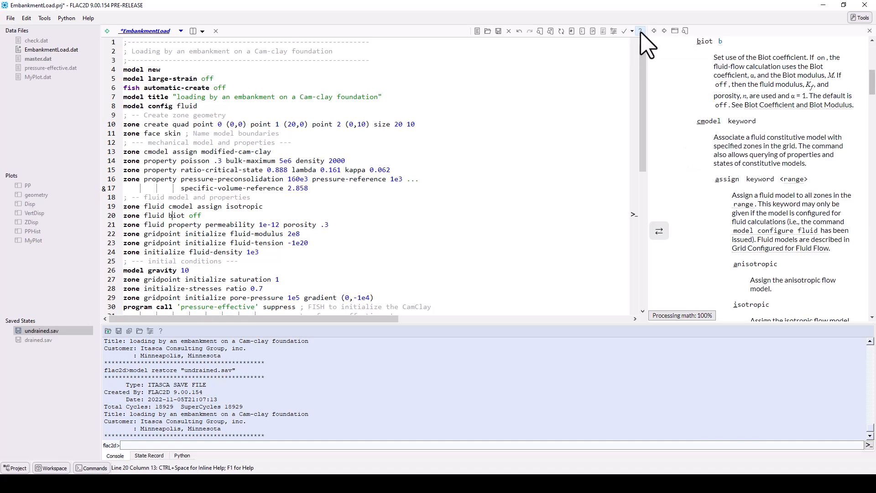
scroll(718, 96, up, 2)
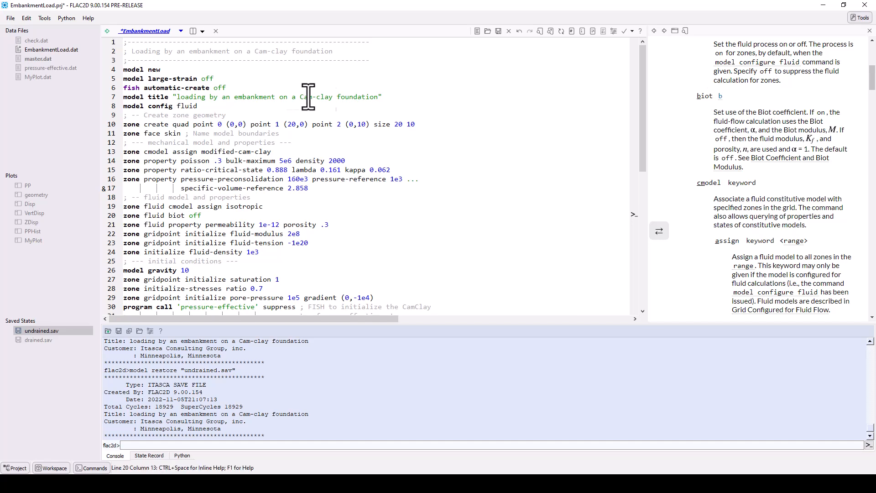
Step: Open pressure-effective.dat and look up the help for the FISH functions zone.model and io.out
double_click(69, 68)
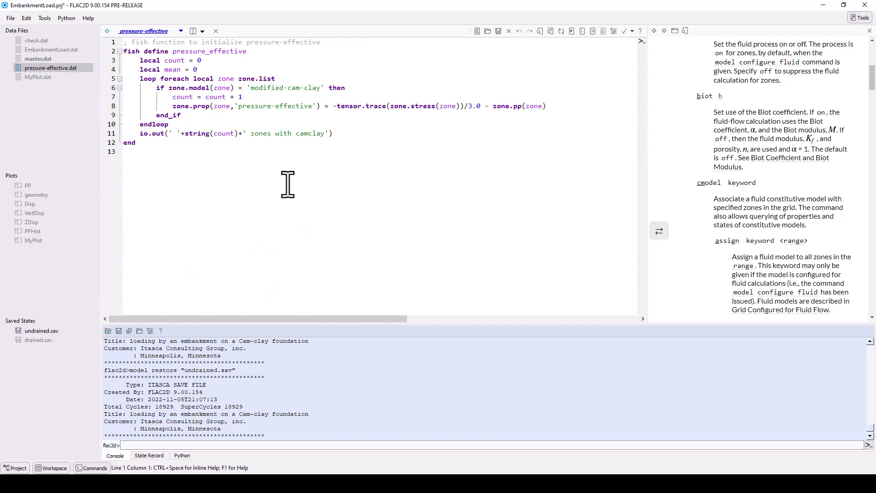
click(191, 88)
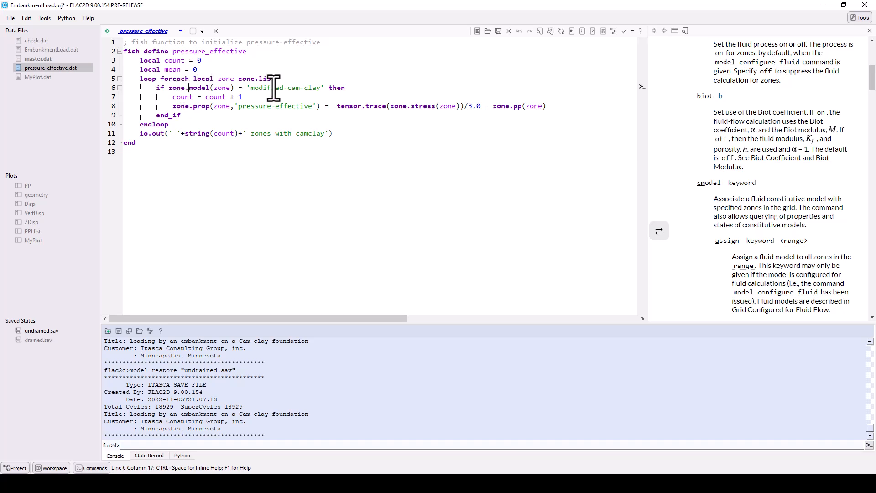
click(640, 31)
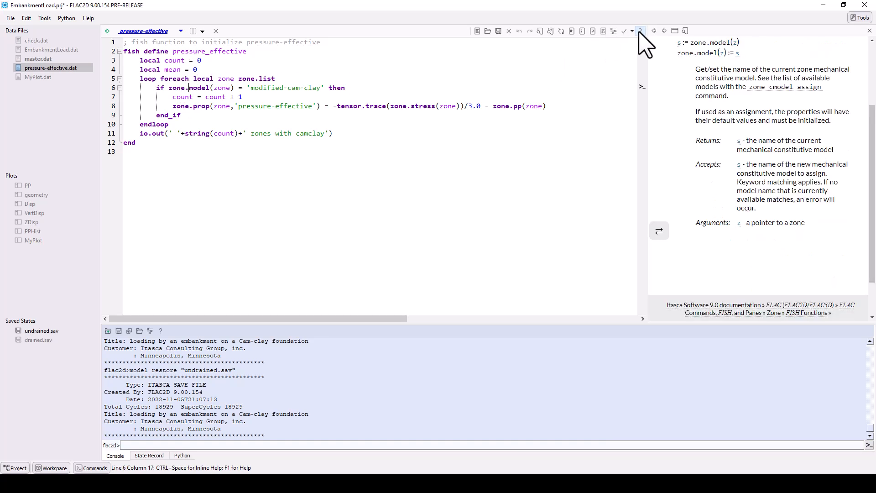
click(197, 133)
click(158, 133)
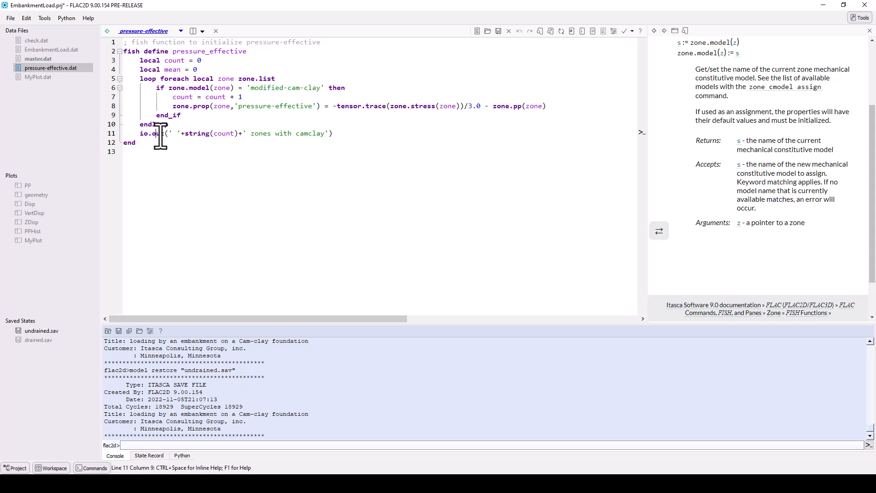
click(640, 31)
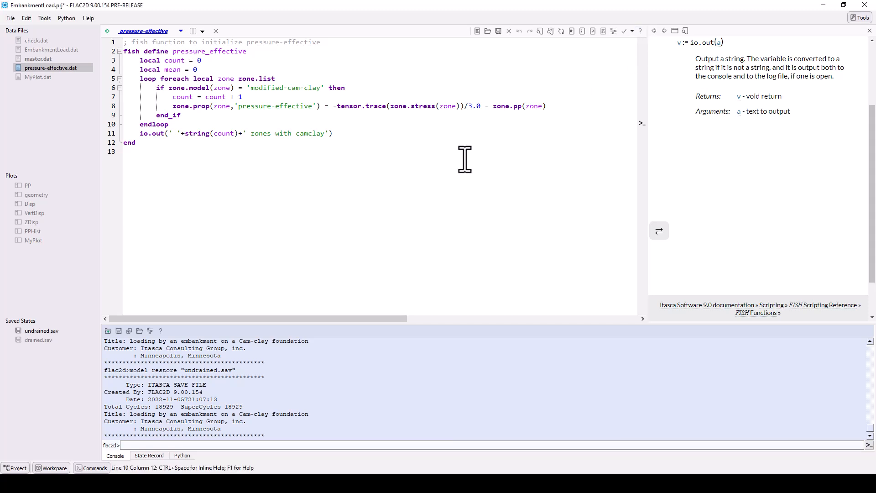
Step: Create a new data file named MyData in the EmbankmentLoad project folder
click(180, 31)
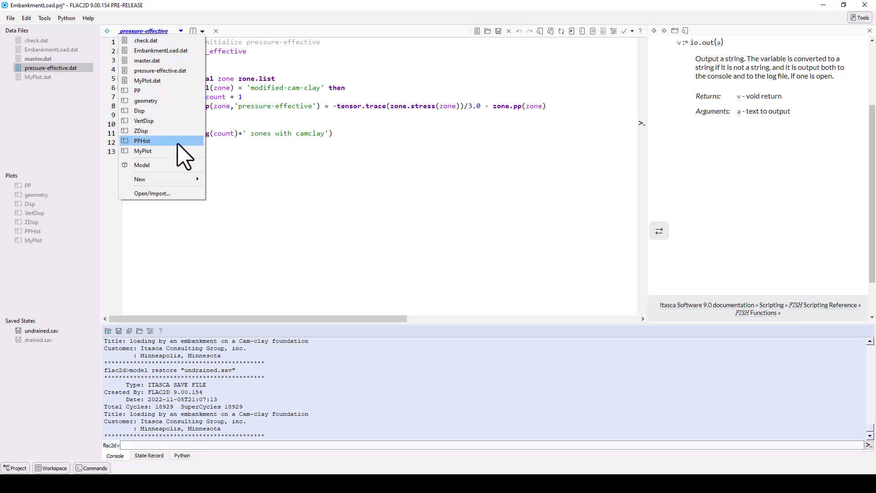
mouse_move(178, 180)
click(229, 180)
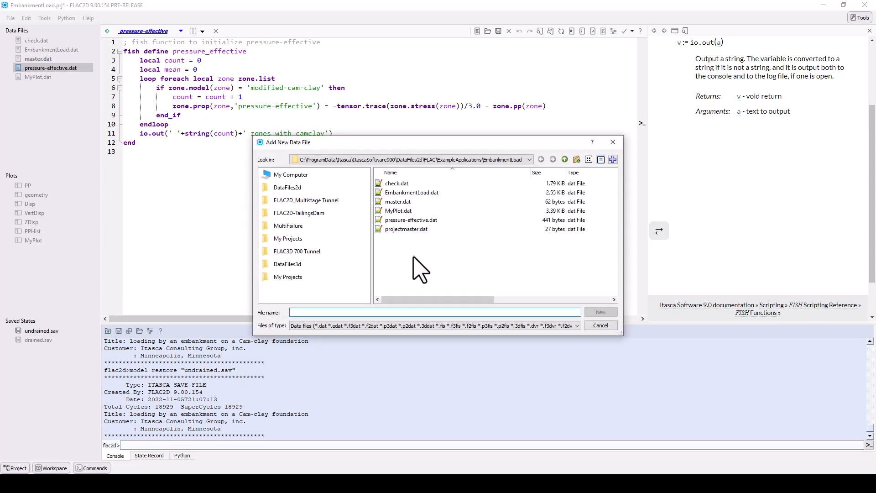
text(MyData)
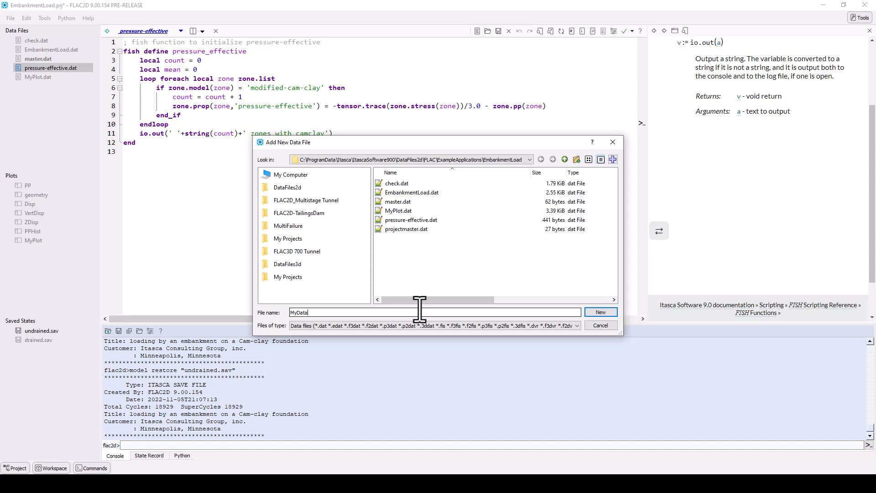
key(Return)
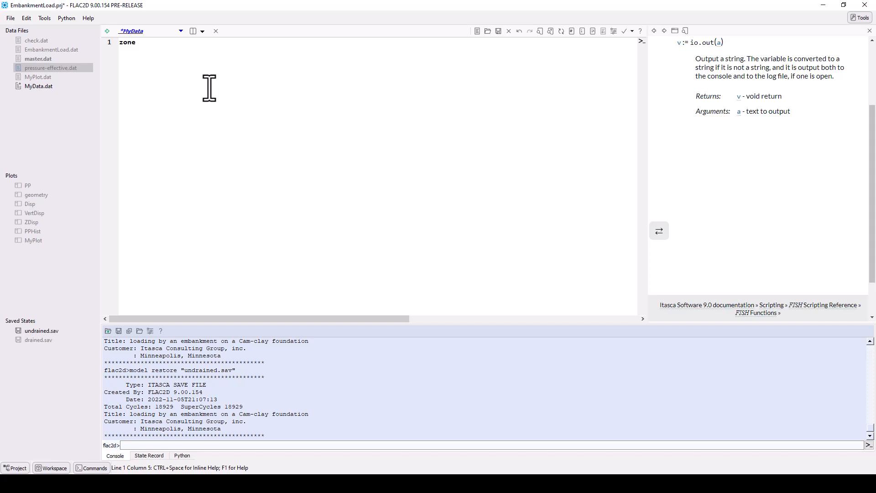
Step: Use inline help in MyData to complete the zone command with the vtk keyword
key(ctrl+space)
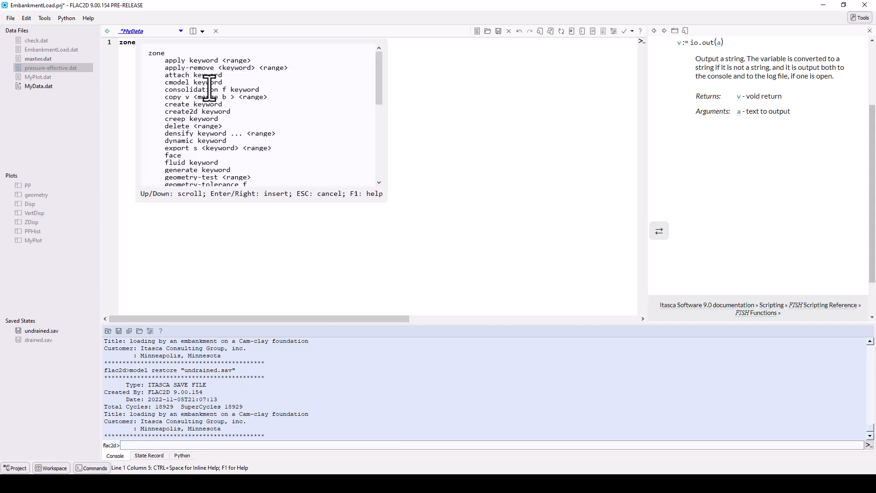
scroll(228, 105, down, 9)
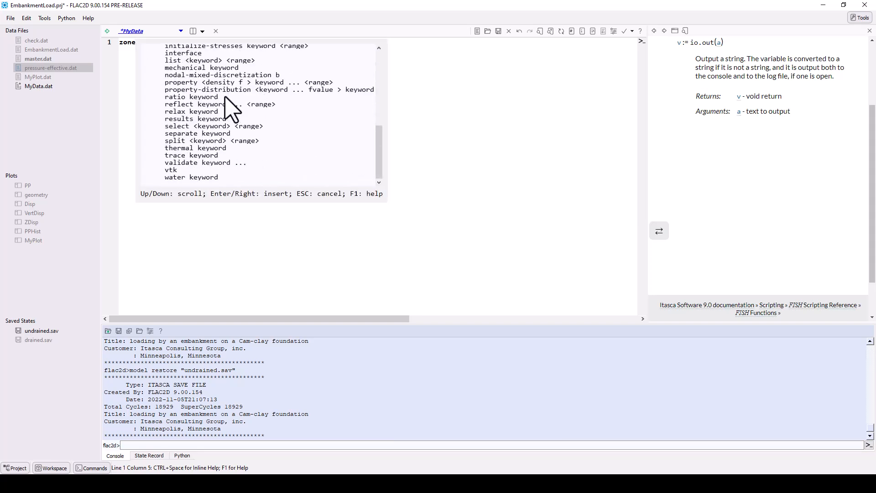
double_click(176, 170)
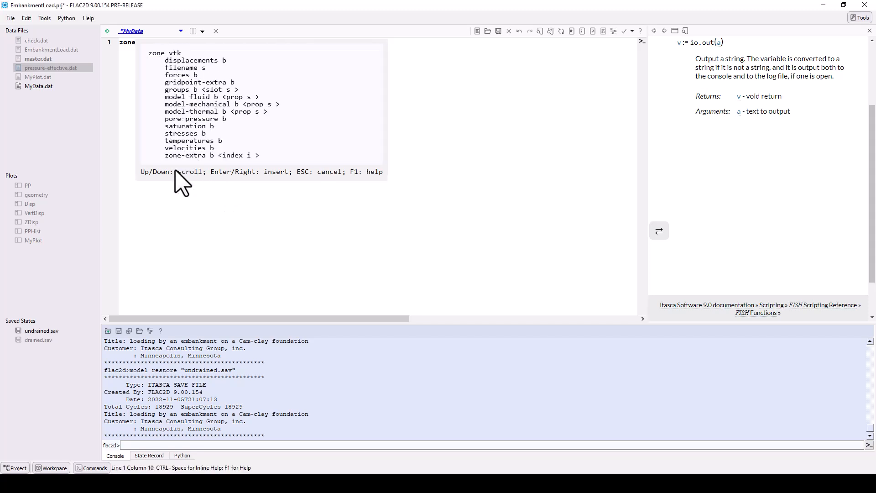
key(Escape)
Step: Add zone.prop on line 3 of MyData, list its inline completion options, and save the file
key(Return)
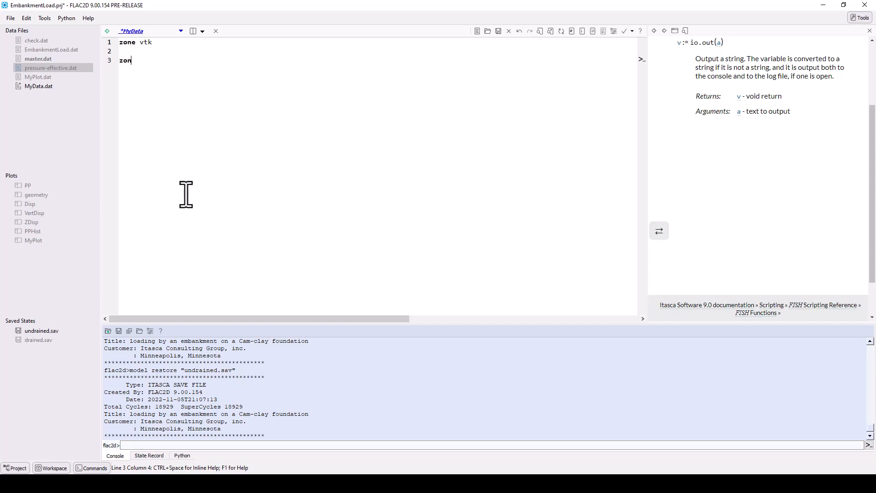
text(zone.prop)
key(ctrl+space)
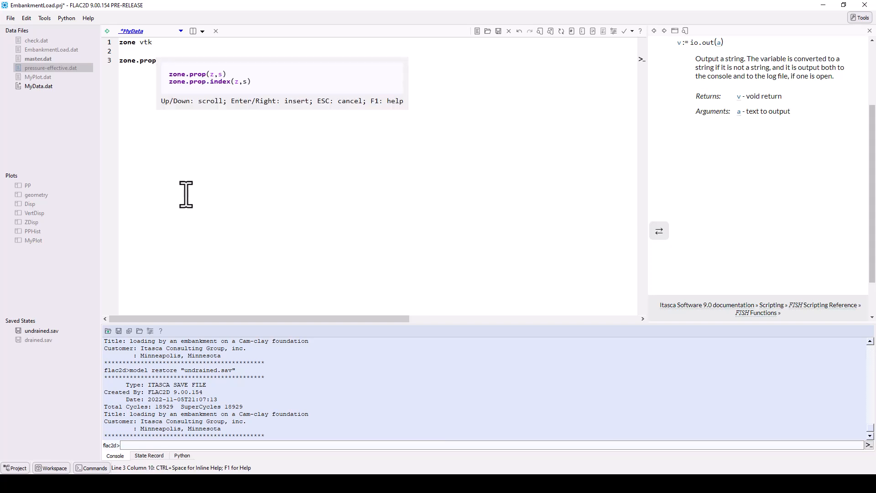
key(ctrl+s)
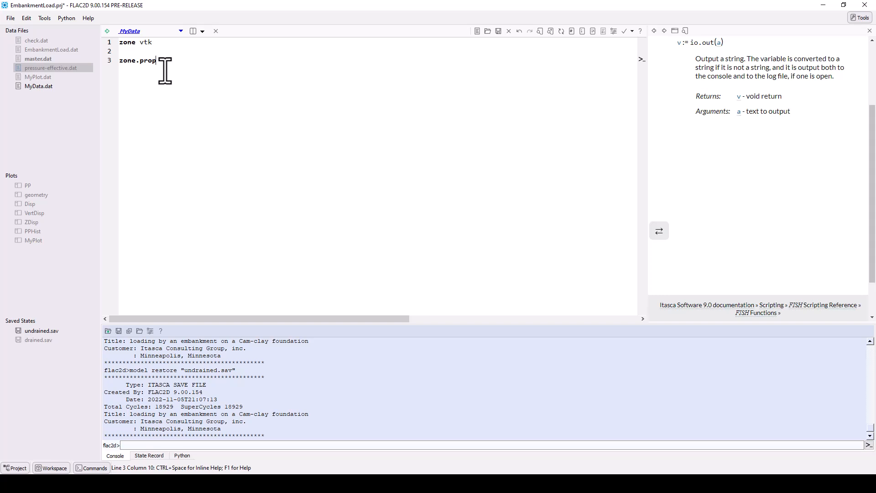
Step: View the technical support request form and close it without sending anything
click(88, 19)
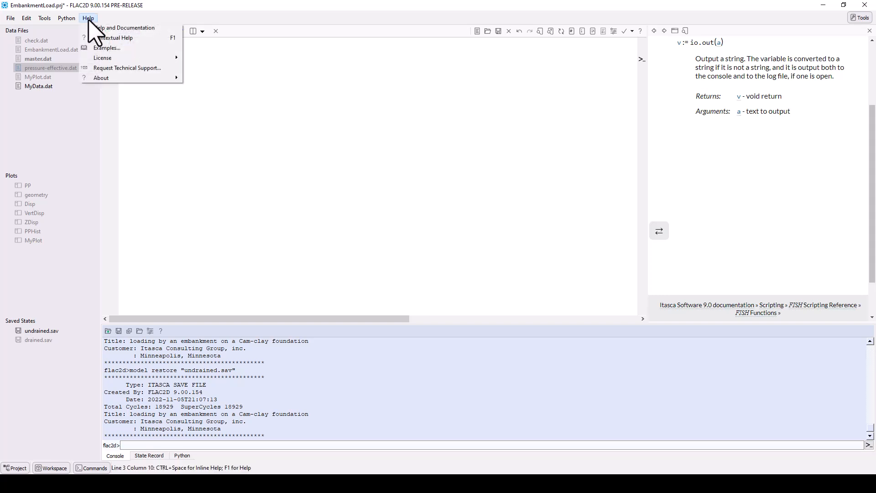
click(124, 67)
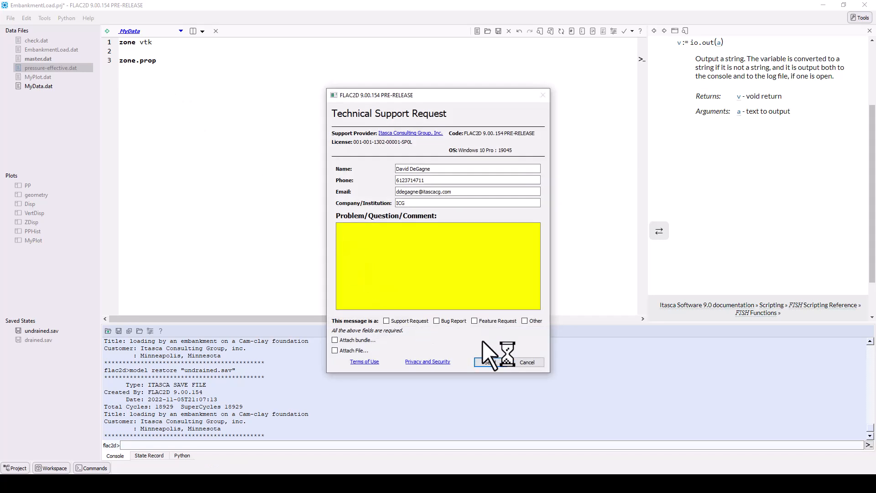
click(522, 359)
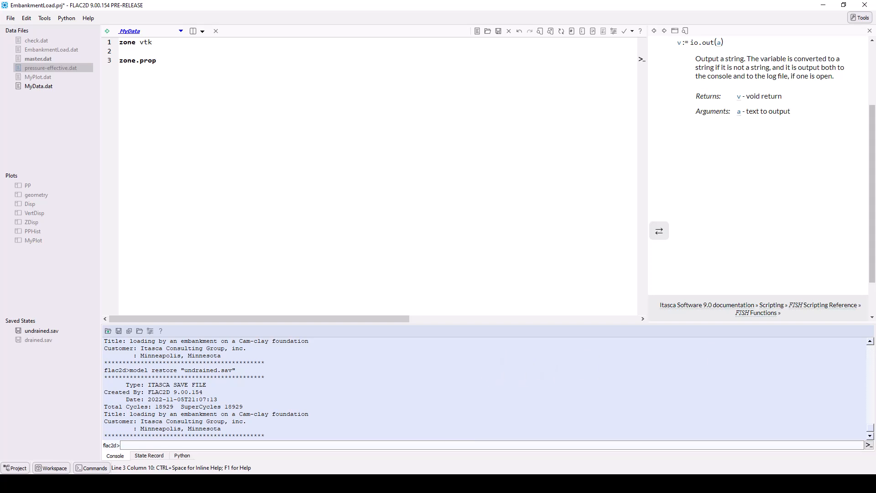